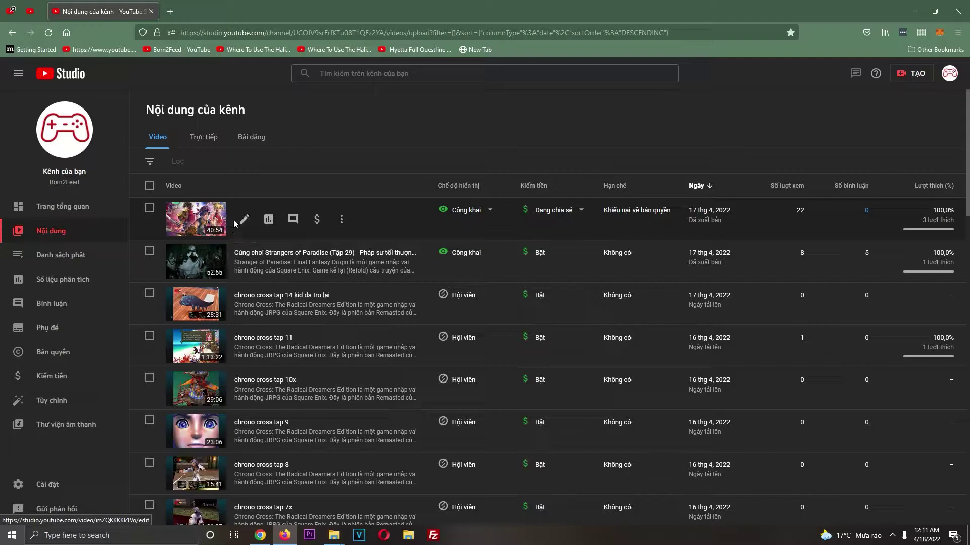
scroll(268, 253, "down", 3)
scroll(275, 305, "up", 3)
scroll(258, 233, "down", 3)
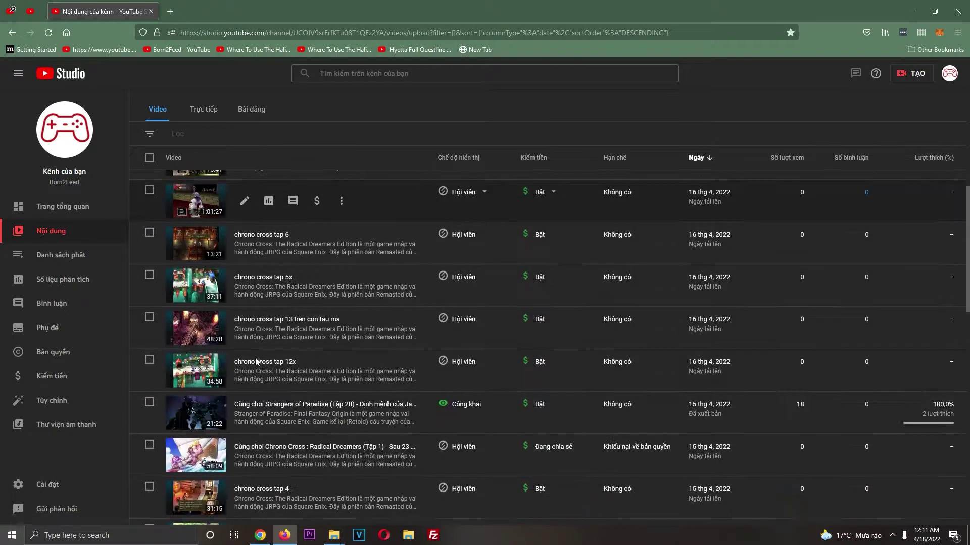
scroll(390, 344, "up", 3)
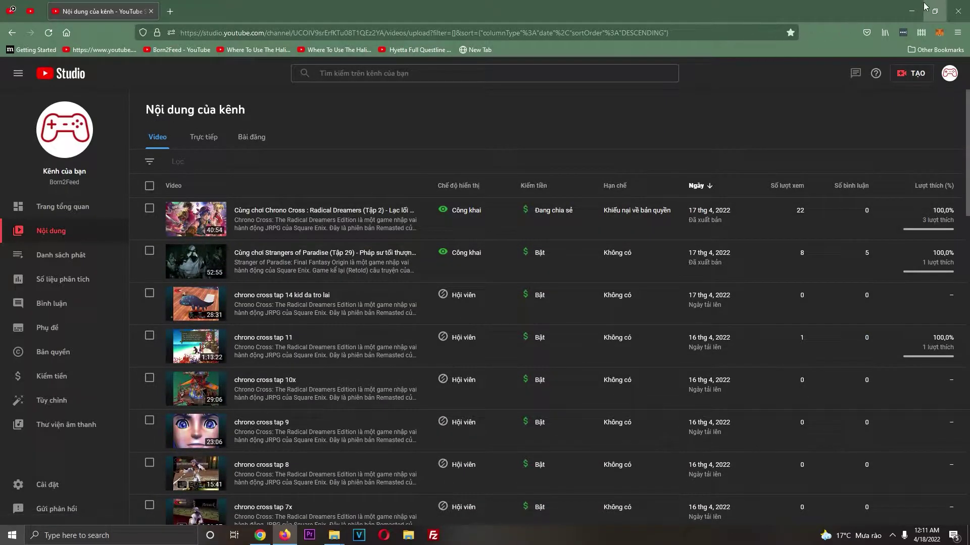
- Switch to the Nexus Mods site and examine this week's new mods for Chrono Cross: The Radical Dreamers Edition
left_click(907, 8)
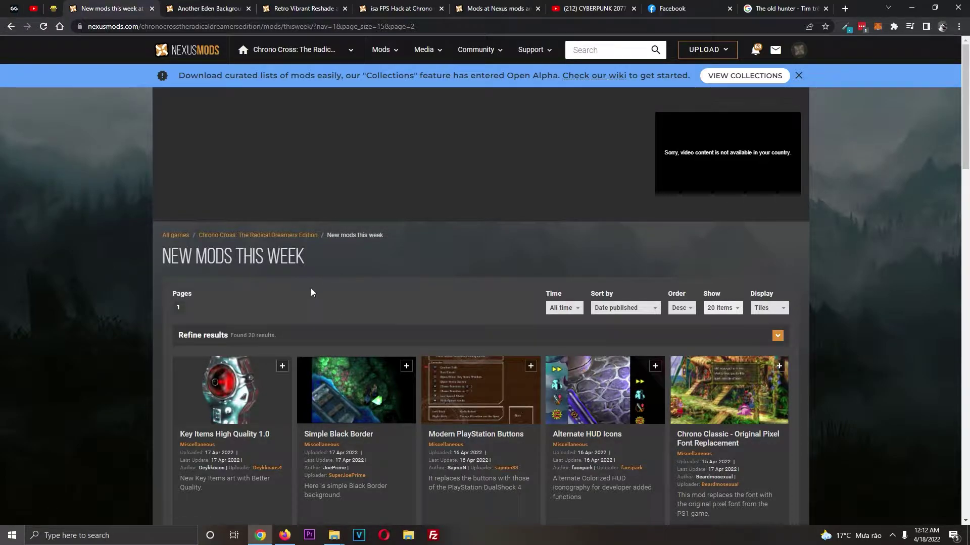
scroll(345, 363, "down", 7)
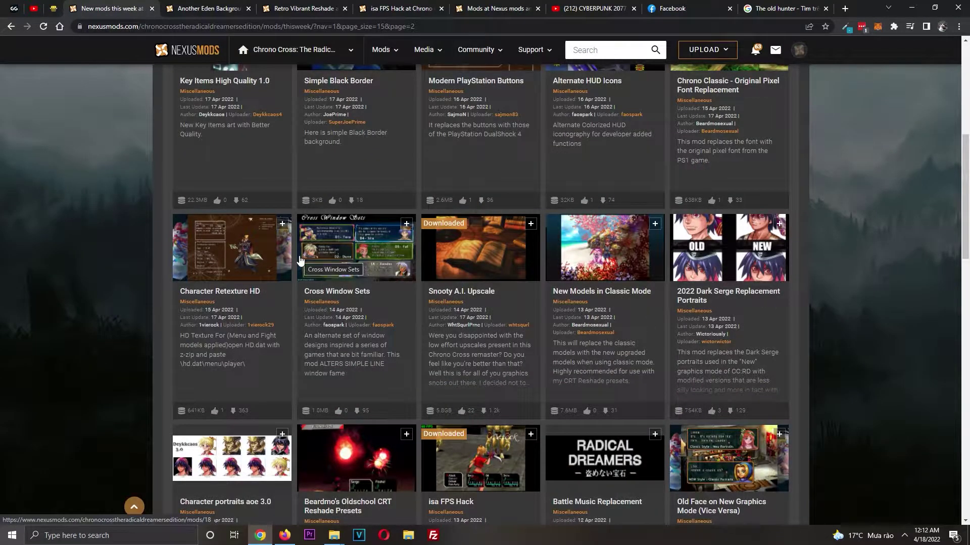
scroll(300, 260, "up", 6)
scroll(381, 318, "down", 3)
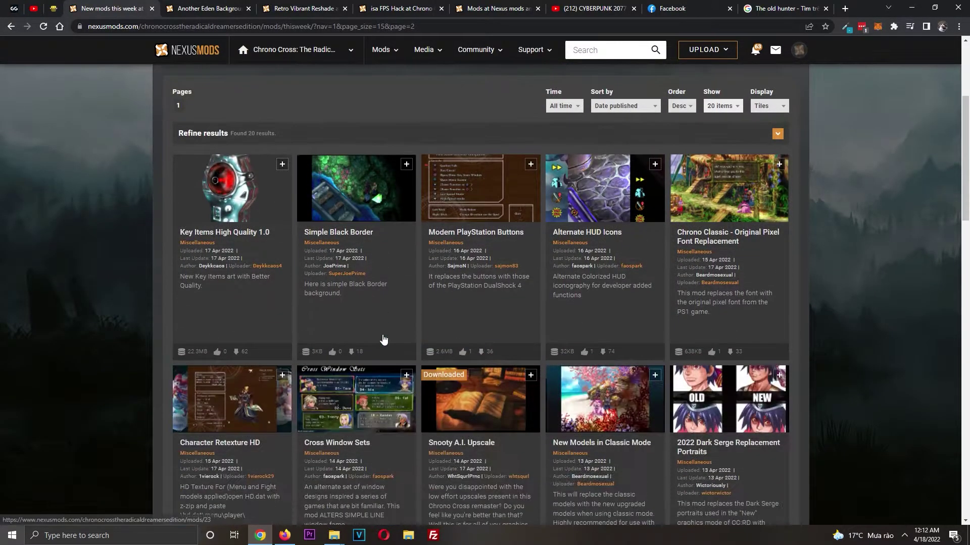
scroll(517, 413, "down", 4)
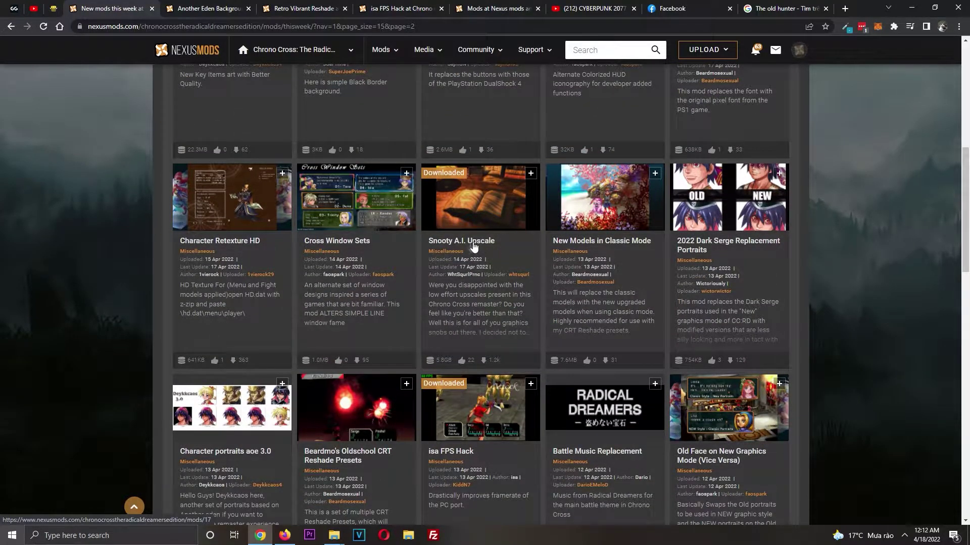
scroll(503, 249, "up", 5)
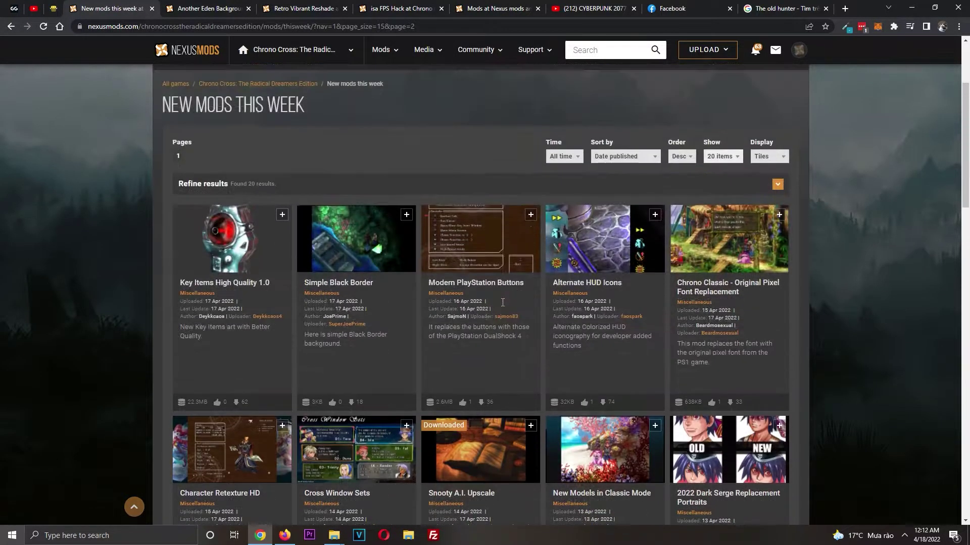
scroll(486, 388, "down", 3)
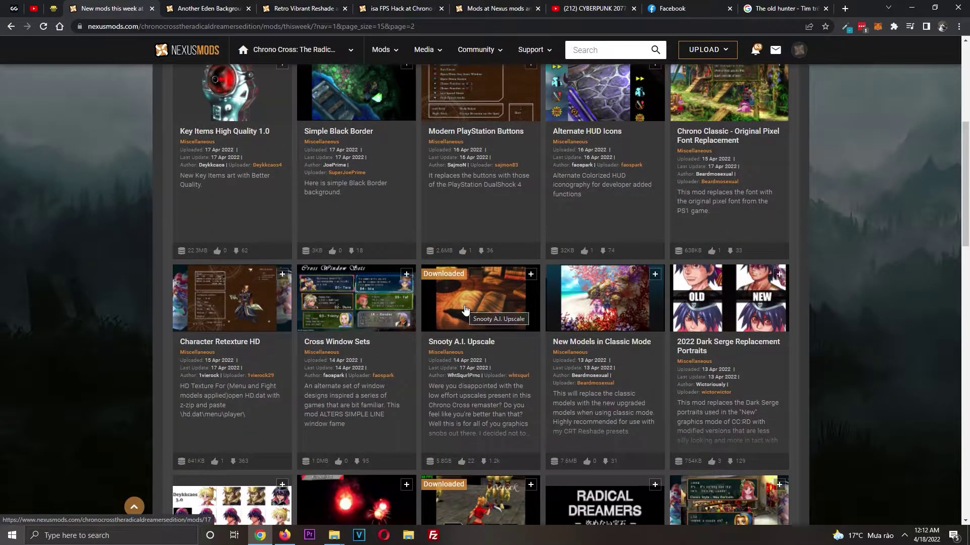
scroll(464, 308, "up", 3)
scroll(475, 303, "down", 4)
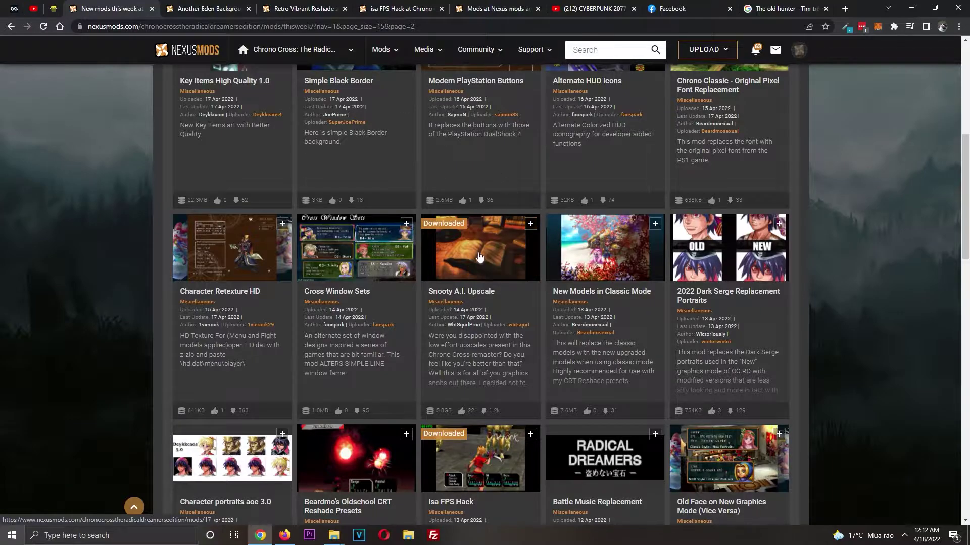
scroll(479, 258, "up", 2)
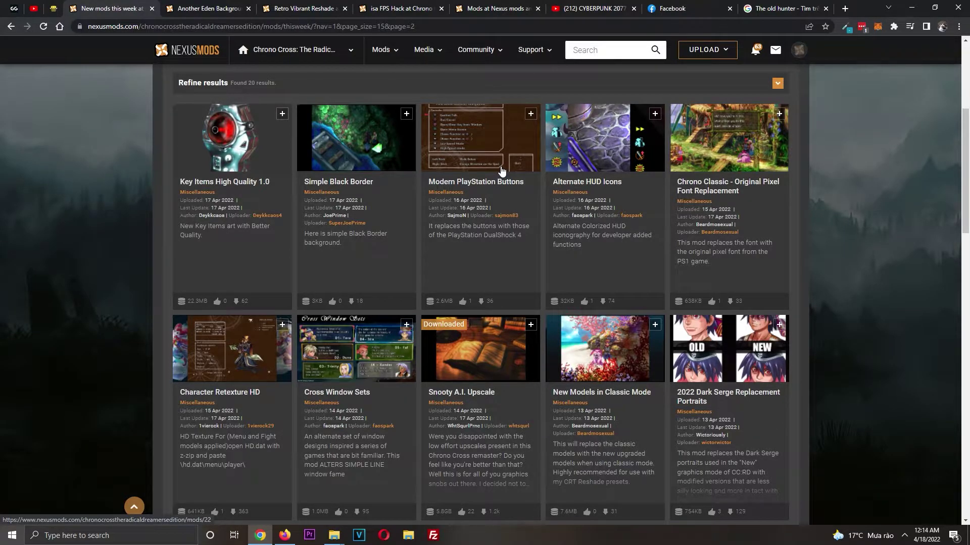
scroll(351, 272, "up", 2)
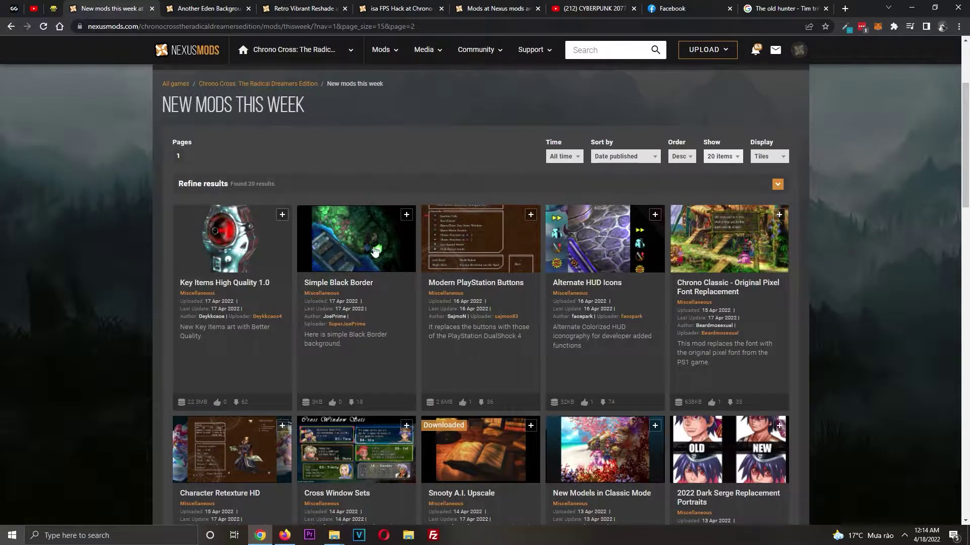
scroll(373, 250, "down", 1)
- Switch to YouTube Studio and review the Chrono Cross episodes in the channel's uploaded video list
left_click(284, 534)
scroll(354, 273, "down", 8)
scroll(345, 289, "up", 3)
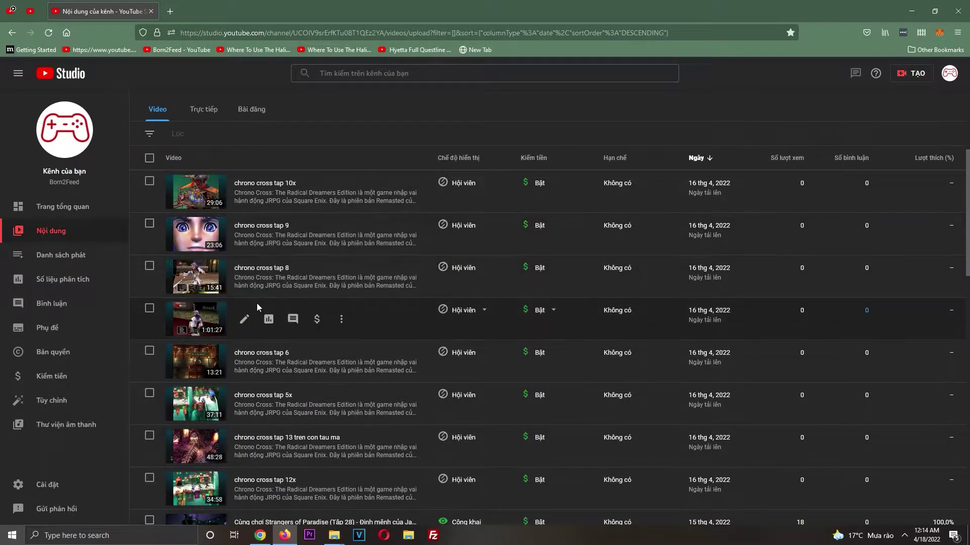
scroll(297, 302, "up", 5)
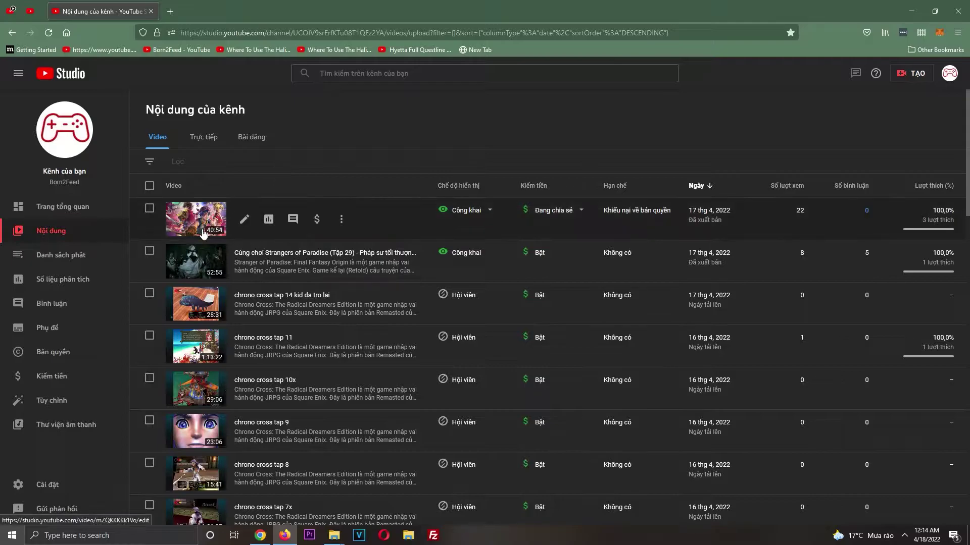
scroll(232, 269, "down", 10)
scroll(232, 269, "down", 3)
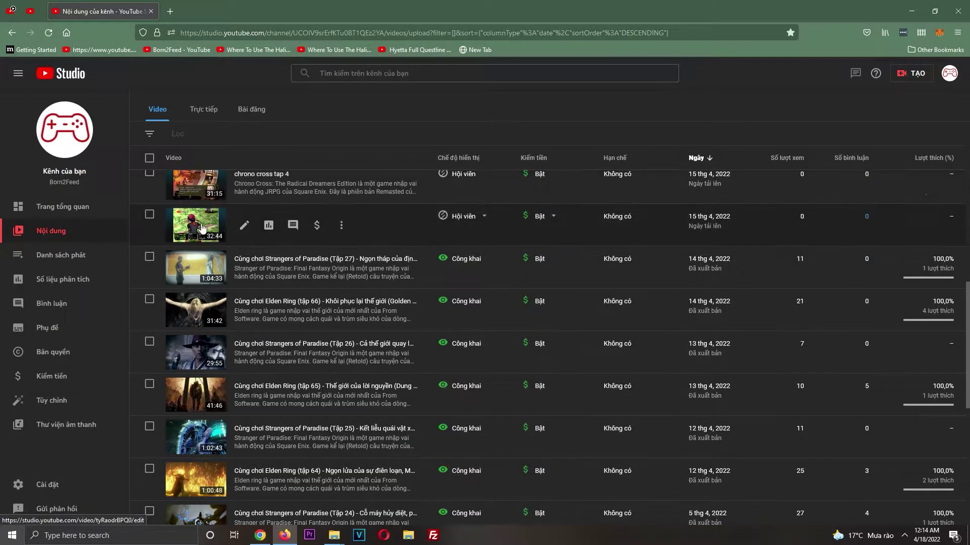
scroll(226, 315, "up", 15)
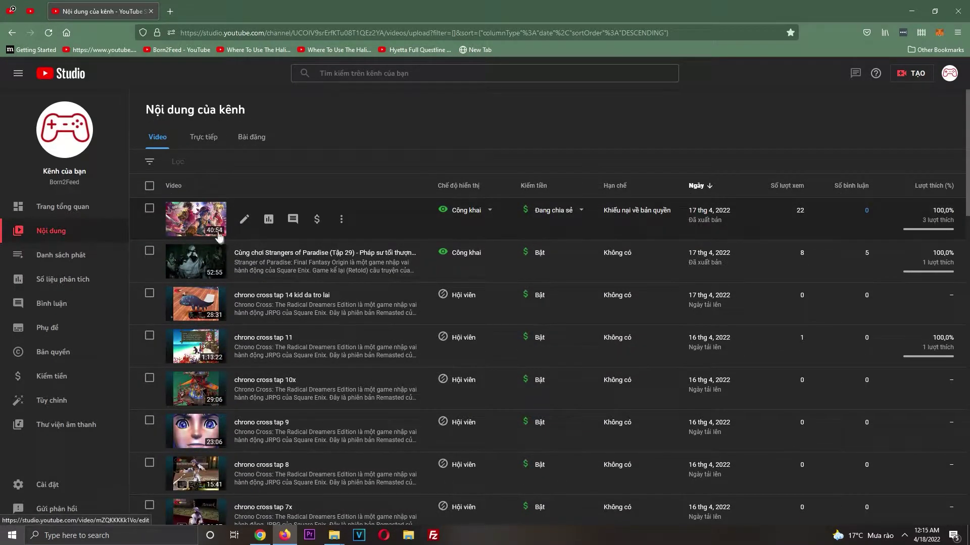
scroll(227, 256, "down", 8)
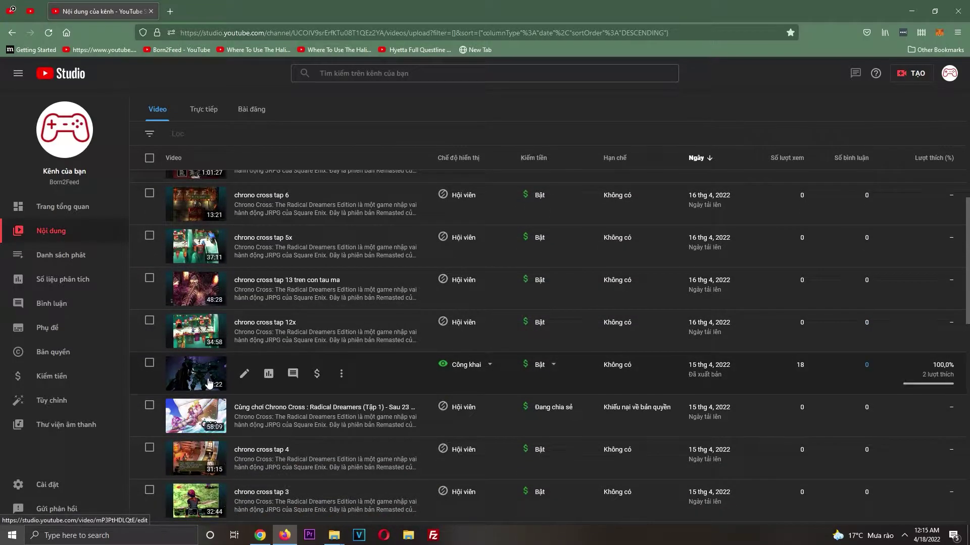
scroll(207, 384, "up", 10)
scroll(212, 369, "down", 7)
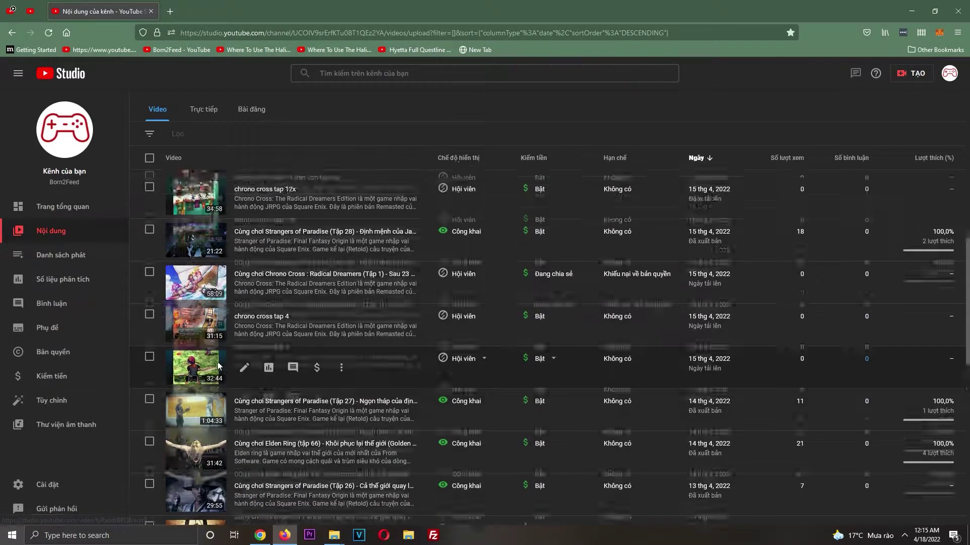
scroll(218, 365, "up", 6)
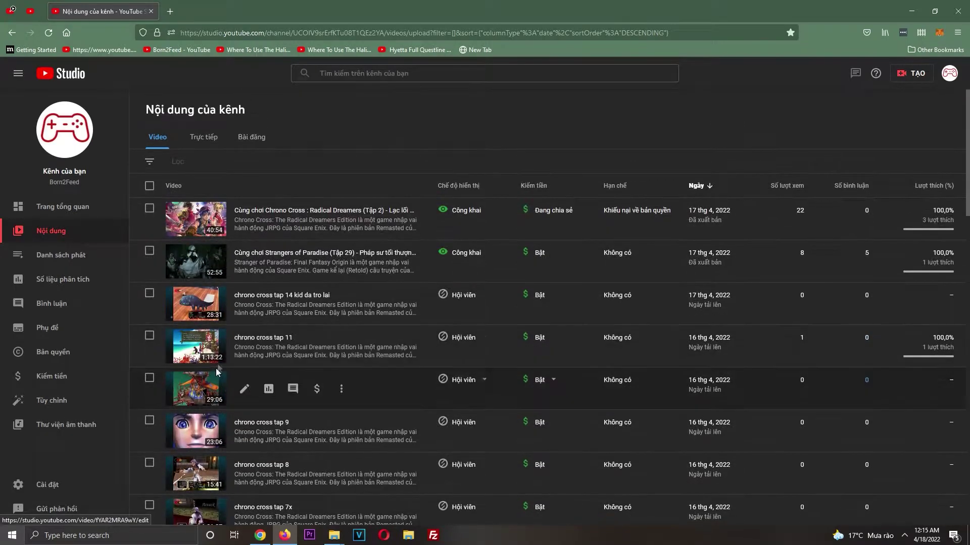
scroll(237, 303, "down", 6)
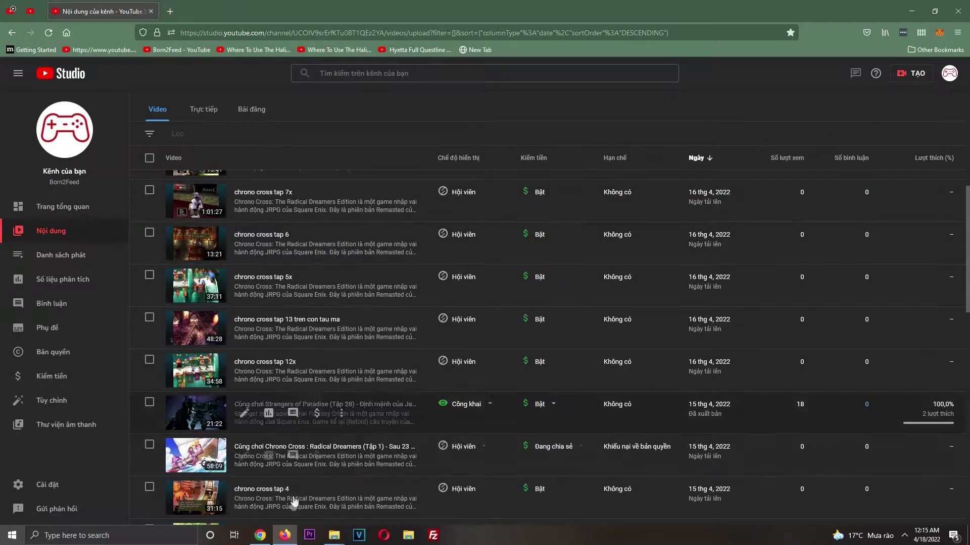
- Return to Nexus Mods and compare the listed Chrono Cross mods, from Key Items High Quality 1.0 to isa FPS Hack
left_click(259, 535)
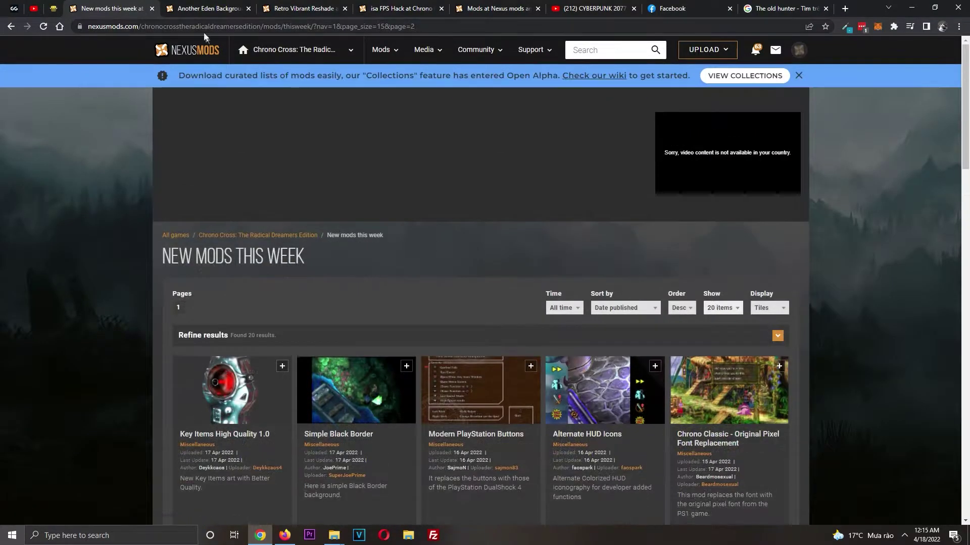
scroll(481, 256, "down", 6)
scroll(200, 111, "up", 4)
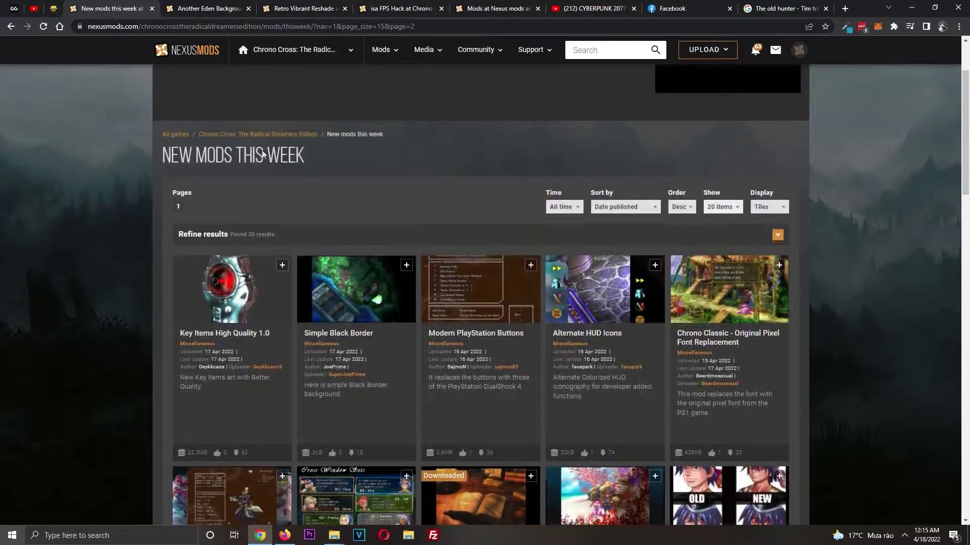
scroll(192, 178, "up", 2)
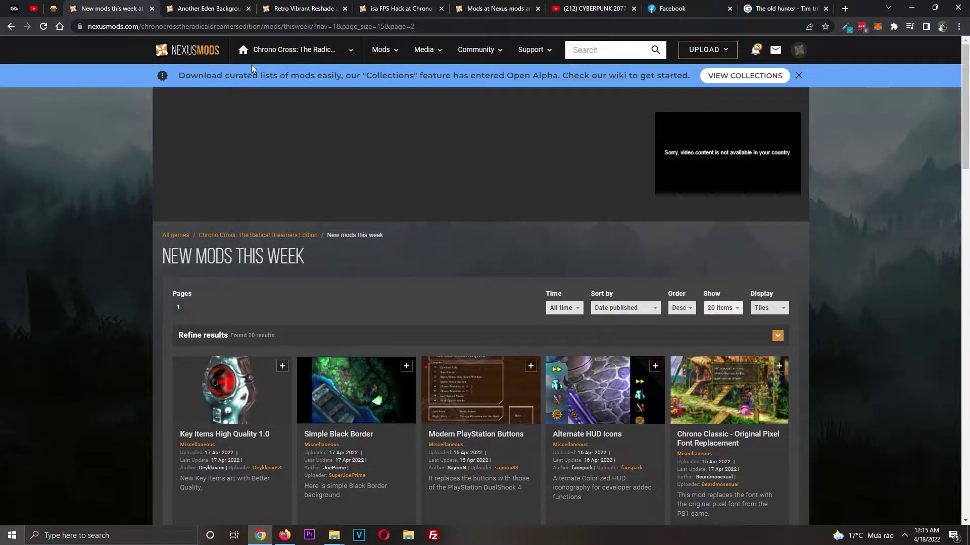
scroll(435, 262, "down", 4)
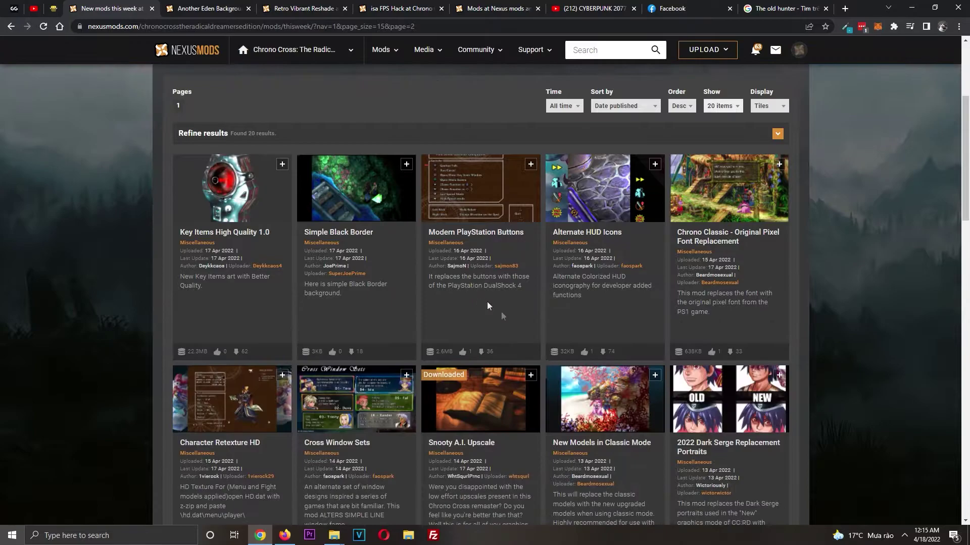
scroll(444, 376, "up", 4)
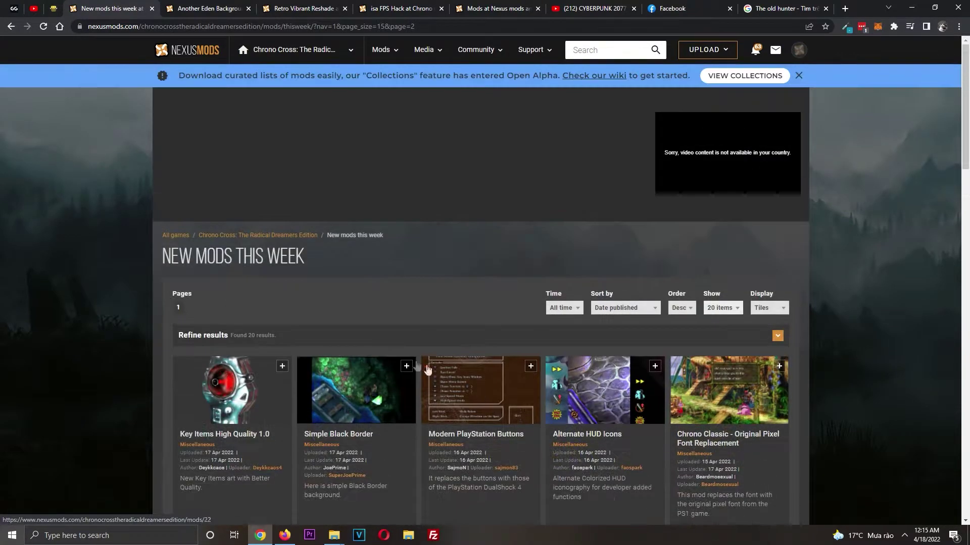
scroll(443, 377, "down", 2)
scroll(406, 342, "down", 3)
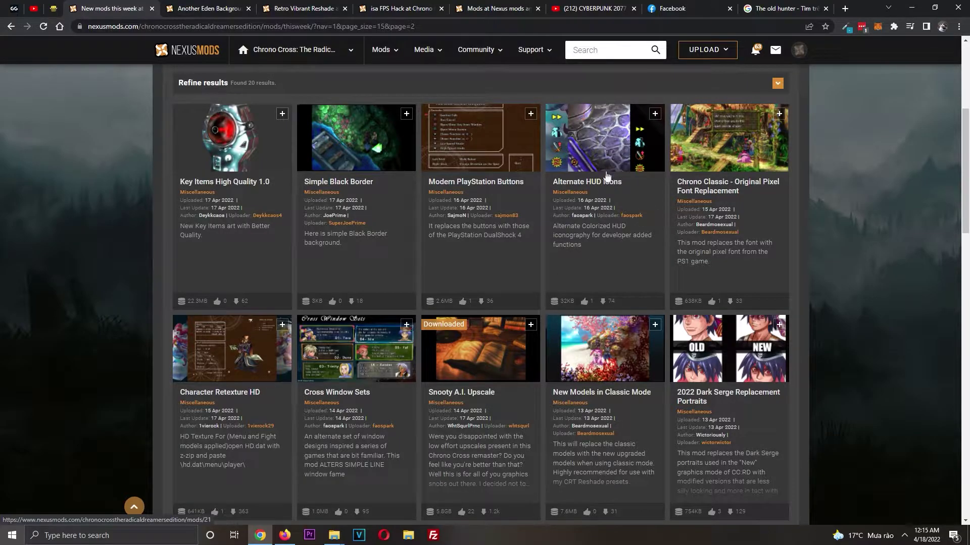
scroll(480, 400, "down", 4)
scroll(481, 399, "up", 4)
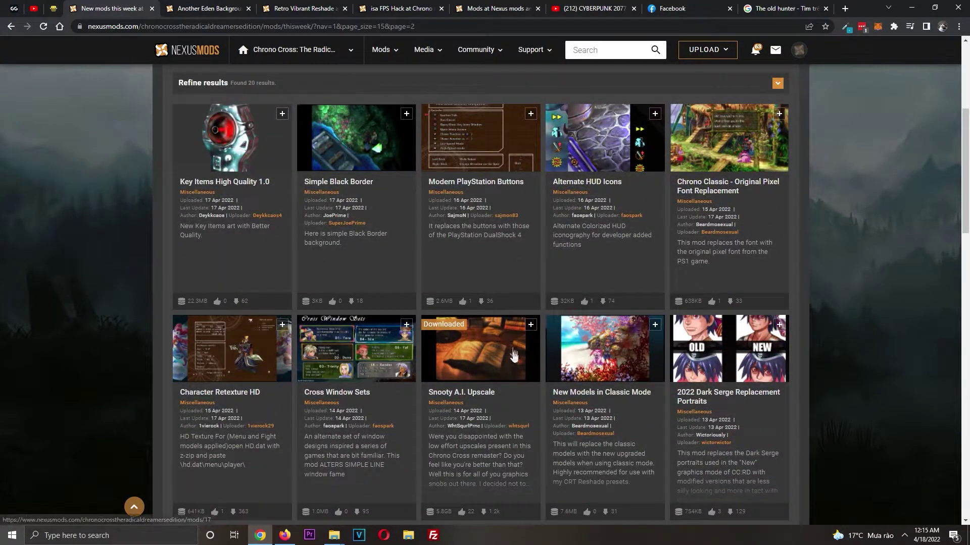
scroll(523, 353, "down", 3)
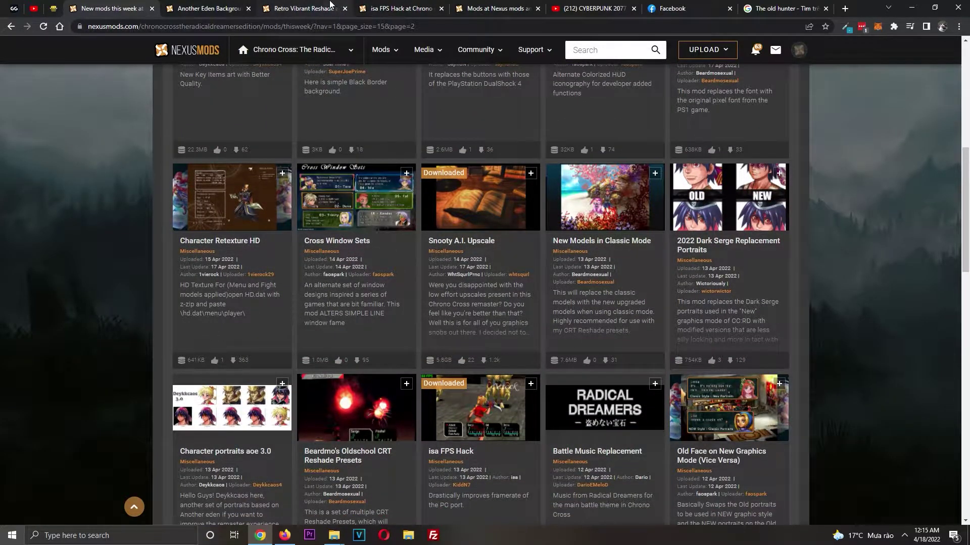
- Check the already open mod pages, including Another Eden Background and Retro Vibrant Reshade, and return to the new mods list
left_click(497, 8)
left_click(169, 7)
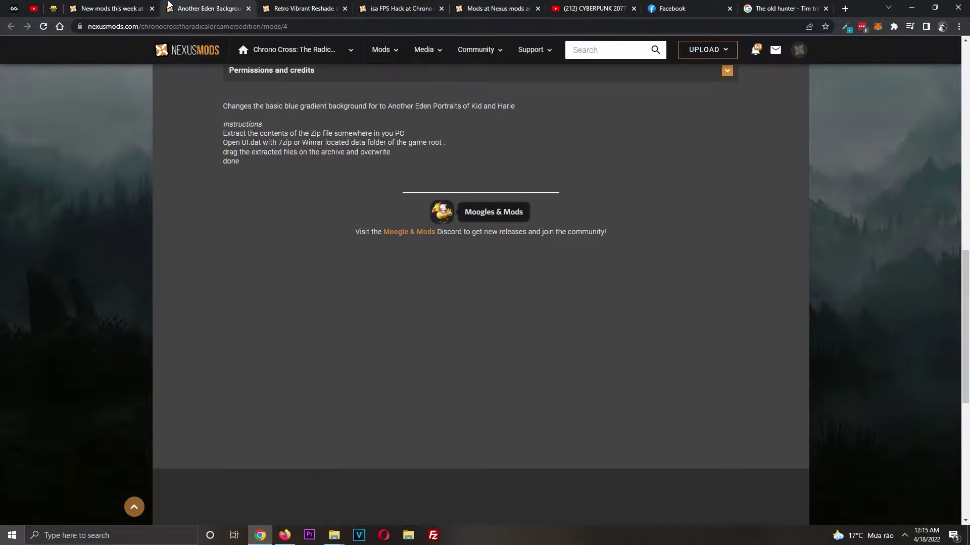
left_click(145, 10)
scroll(281, 394, "up", 6)
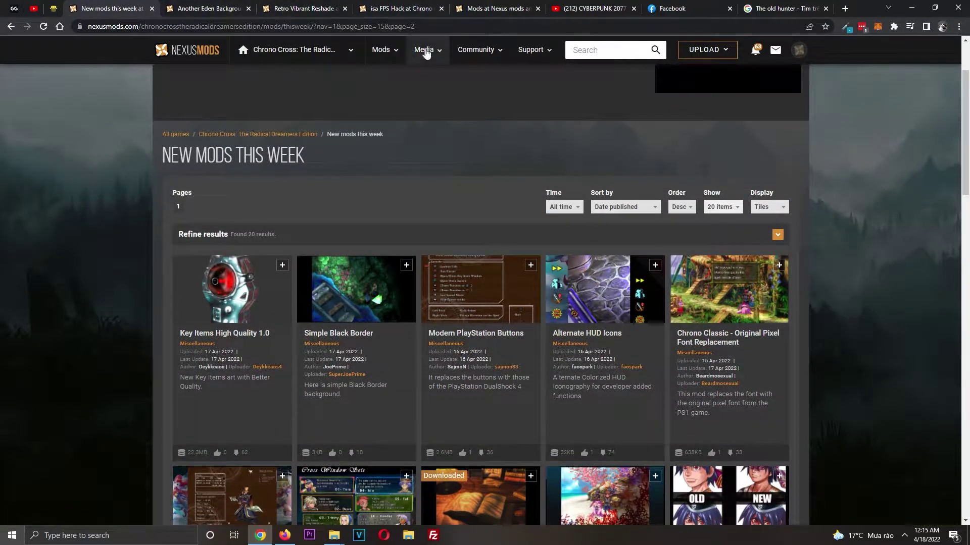
left_click(422, 8)
left_click(342, 5)
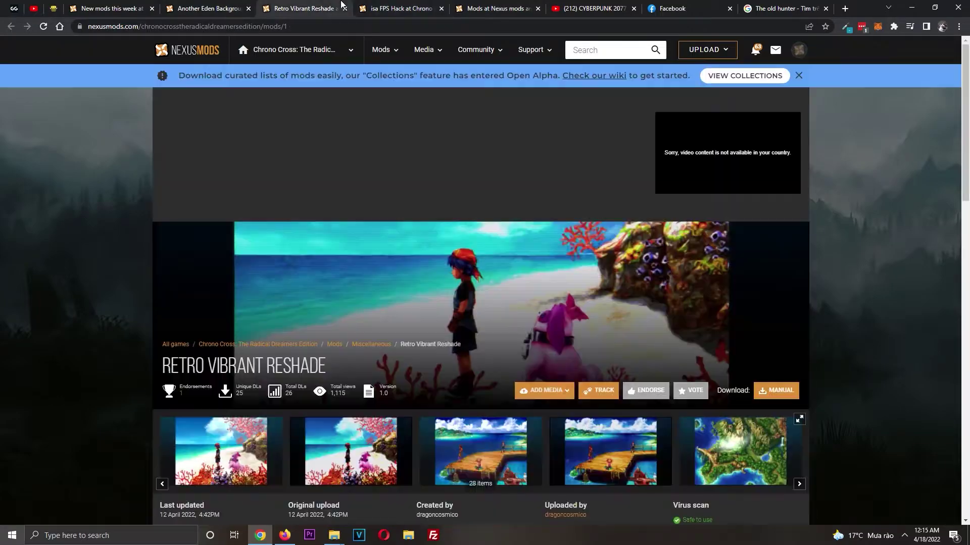
left_click(242, 6)
left_click(111, 9)
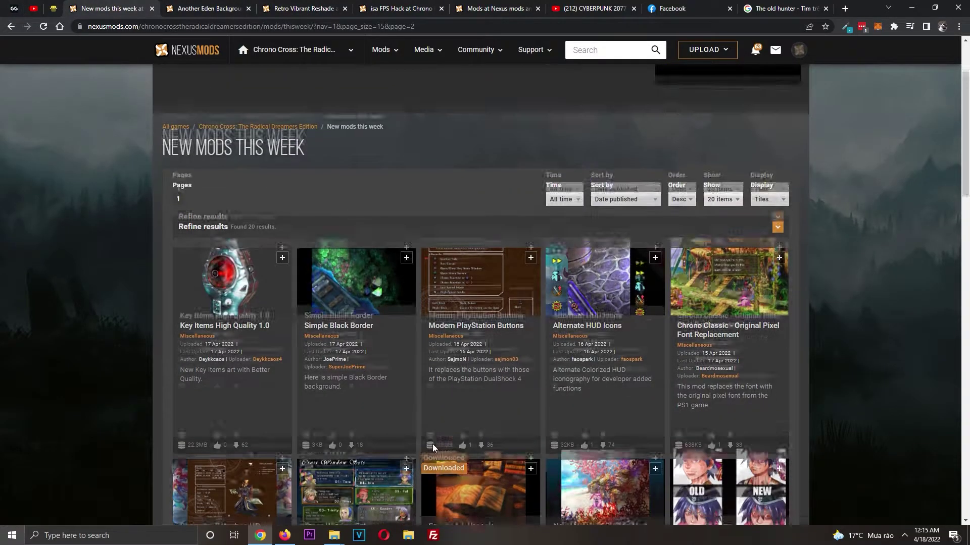
- Find isa FPS Hack in the new mods list, open its page in a new tab and view the mod's overview
scroll(433, 444, "down", 6)
scroll(404, 359, "up", 3)
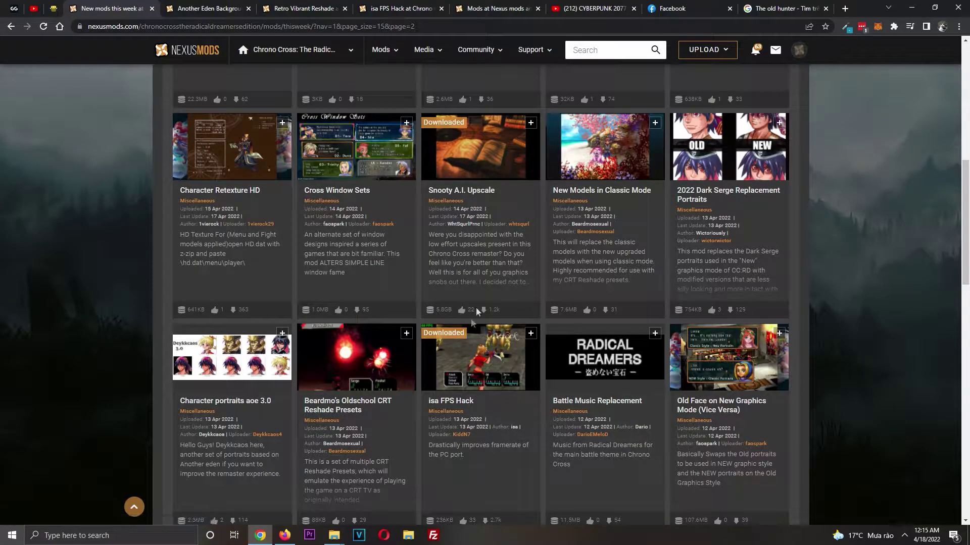
scroll(476, 307, "up", 3)
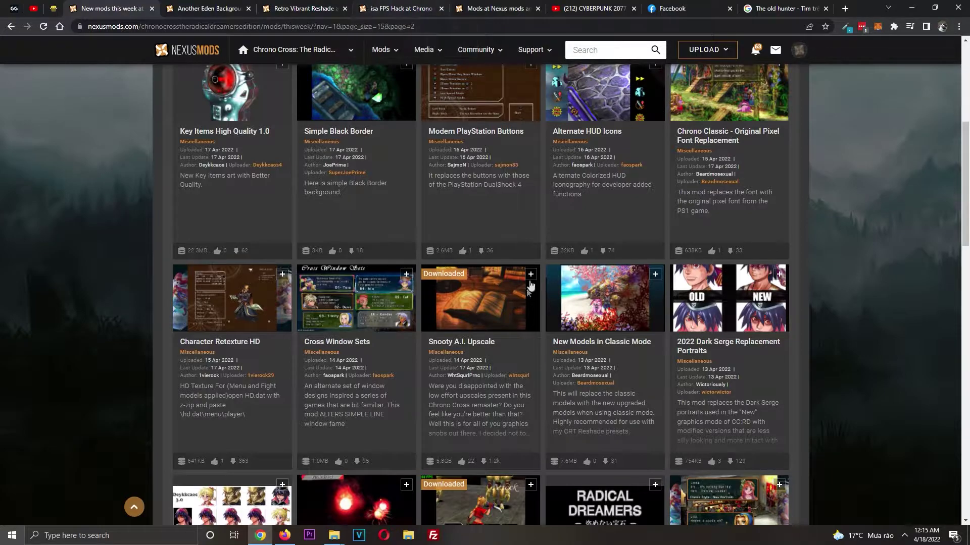
scroll(526, 303, "down", 3)
right_click(493, 364)
left_click(543, 187)
left_click(208, 10)
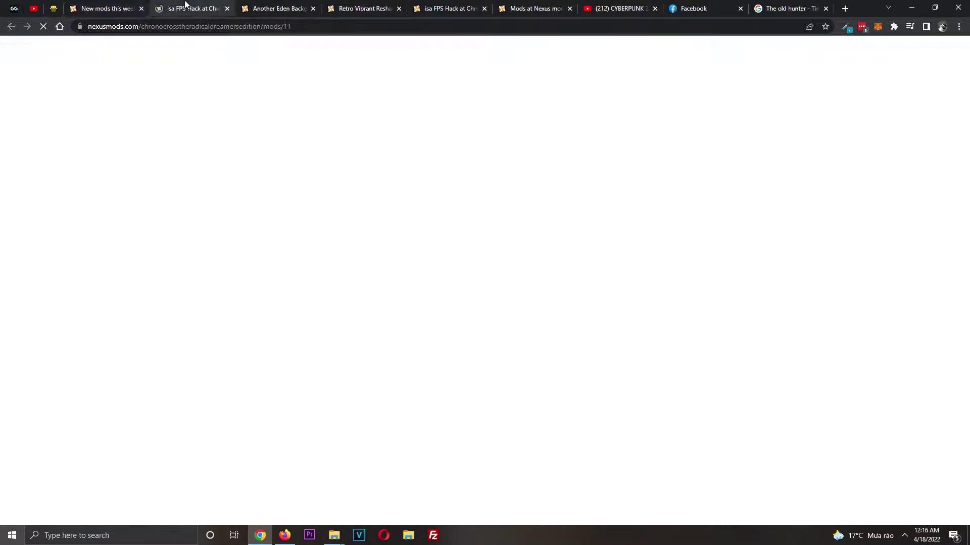
scroll(314, 257, "down", 3)
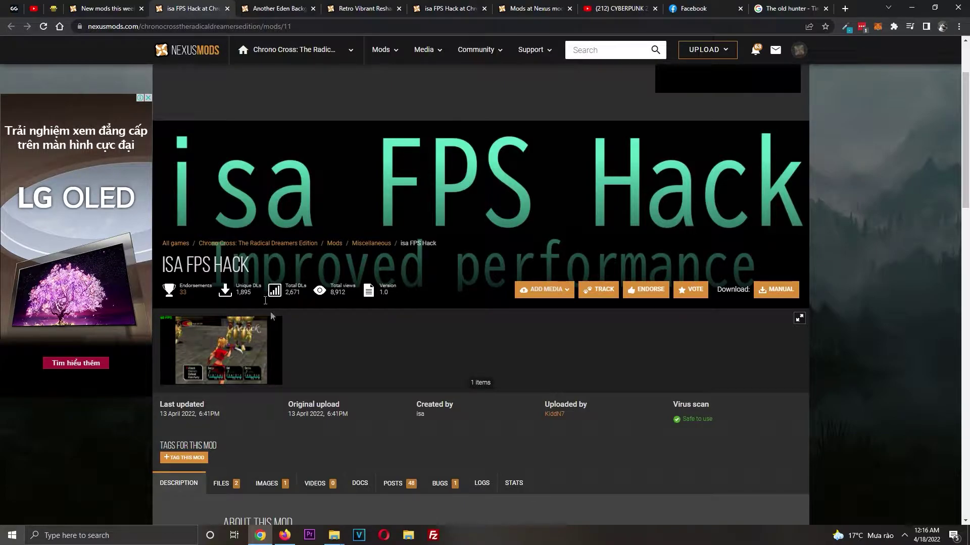
- Review the isa FPS Hack mod's description and view its downloadable files
scroll(257, 292, "down", 3)
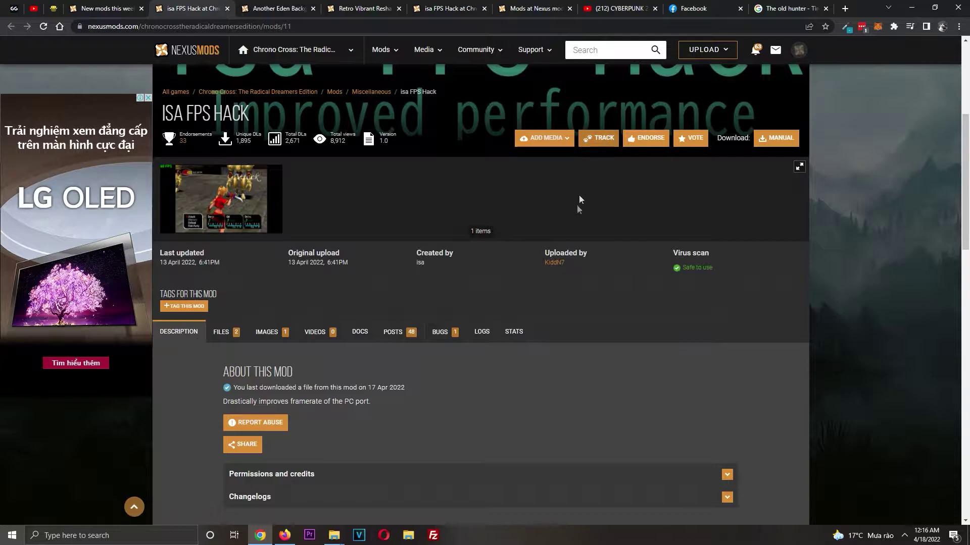
scroll(580, 190, "up", 5)
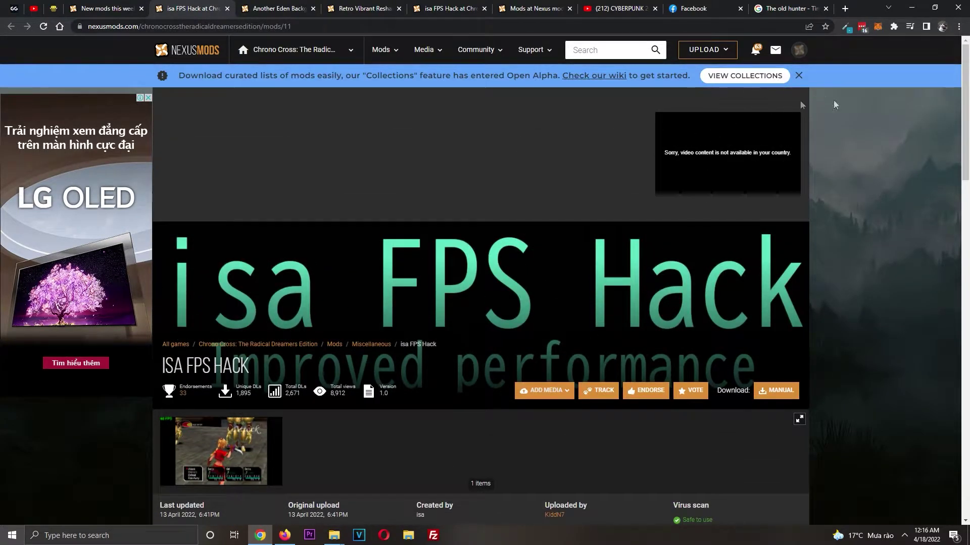
scroll(277, 303, "down", 5)
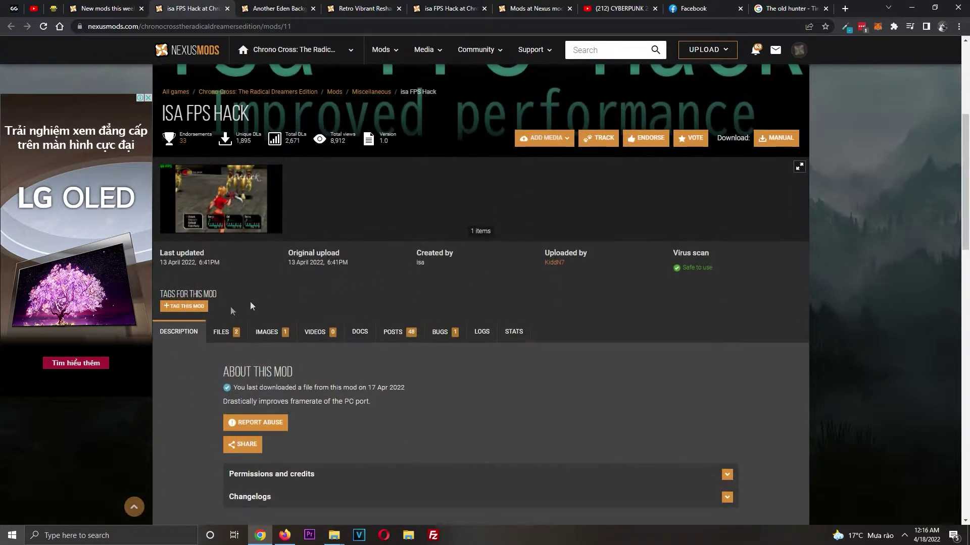
left_click(222, 338)
scroll(261, 294, "down", 2)
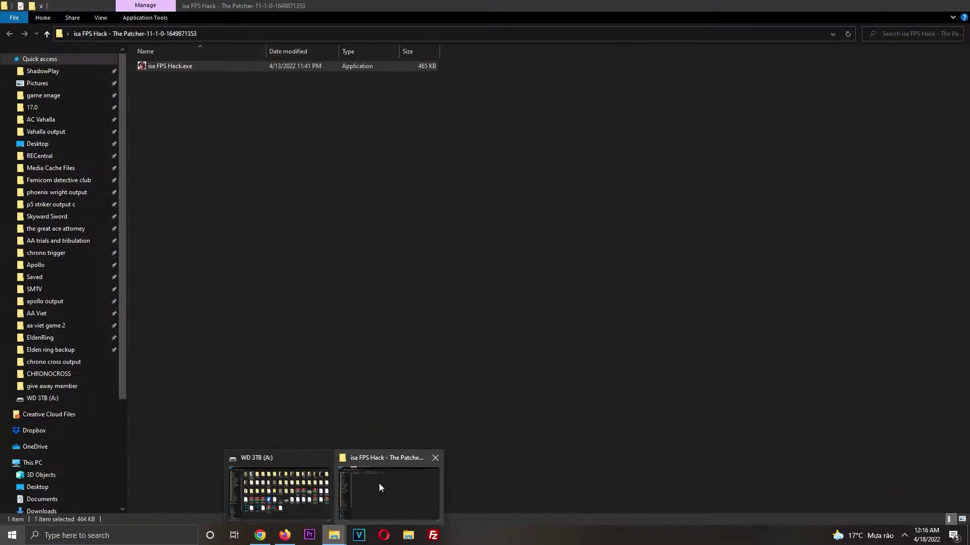
- Switch to File Explorer, run isa FPS Hack.exe, choose CHRONOCROSS.exe as the file to patch, and close the patcher
left_click(378, 483)
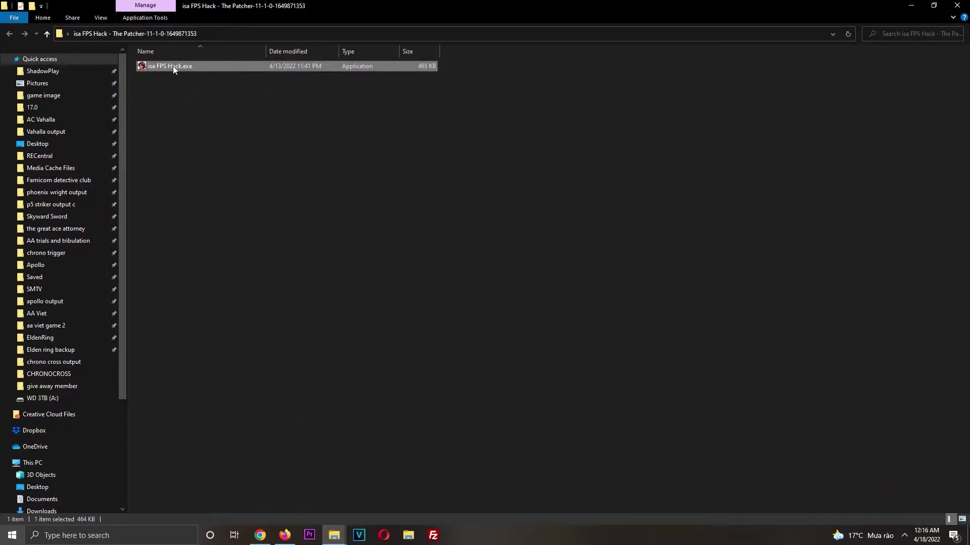
double_click(208, 65)
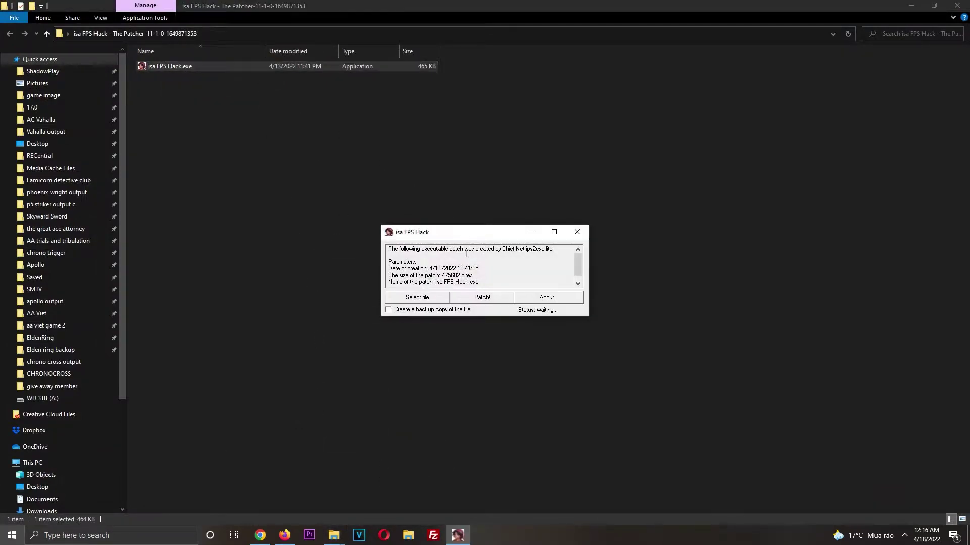
left_click(417, 298)
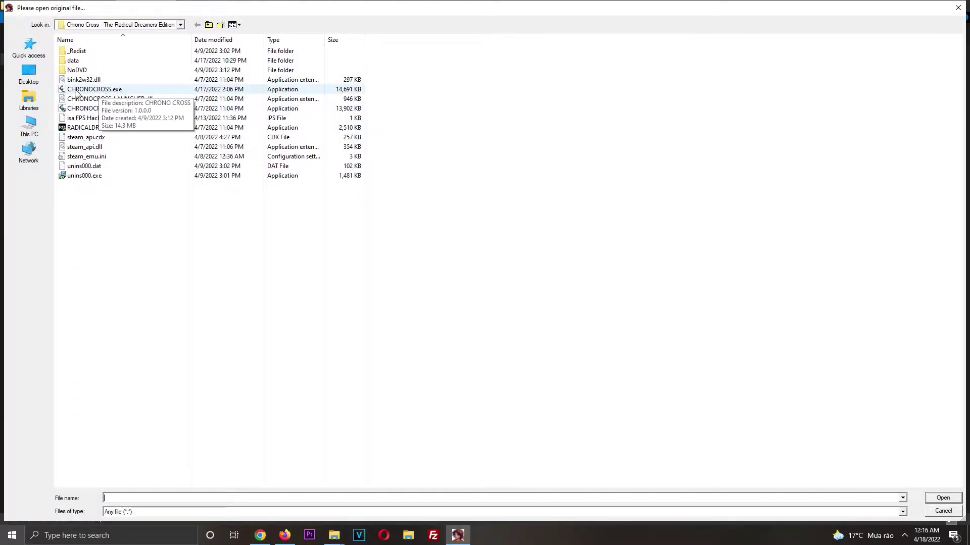
left_click(105, 91)
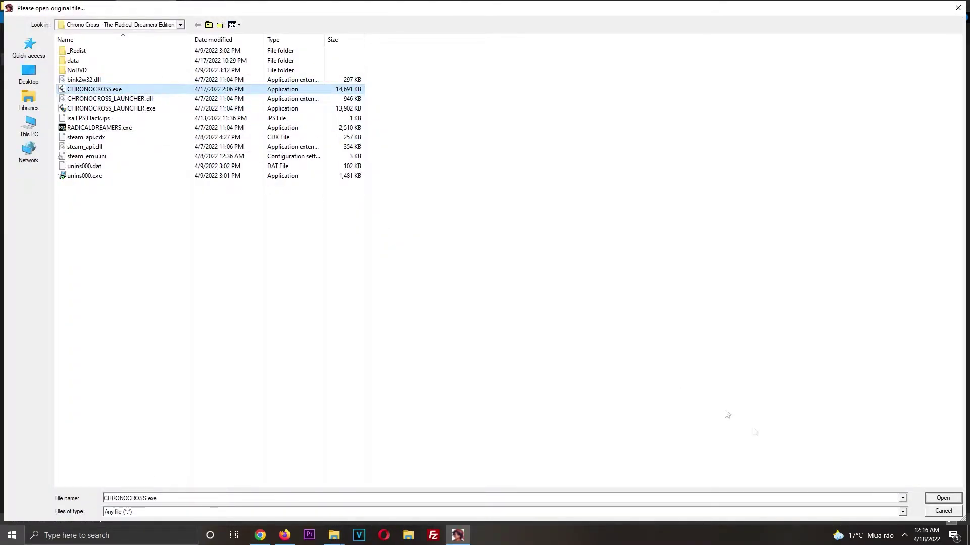
left_click(942, 498)
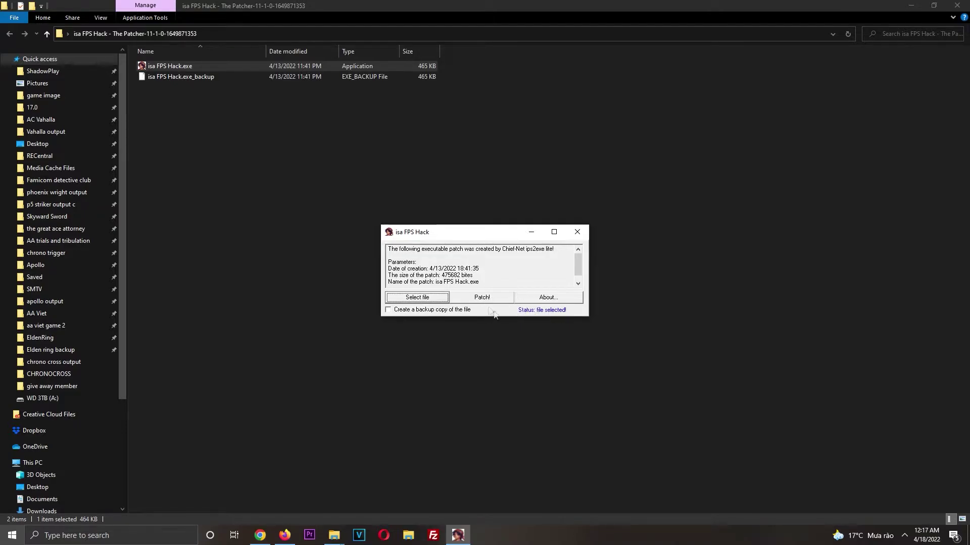
left_click(578, 231)
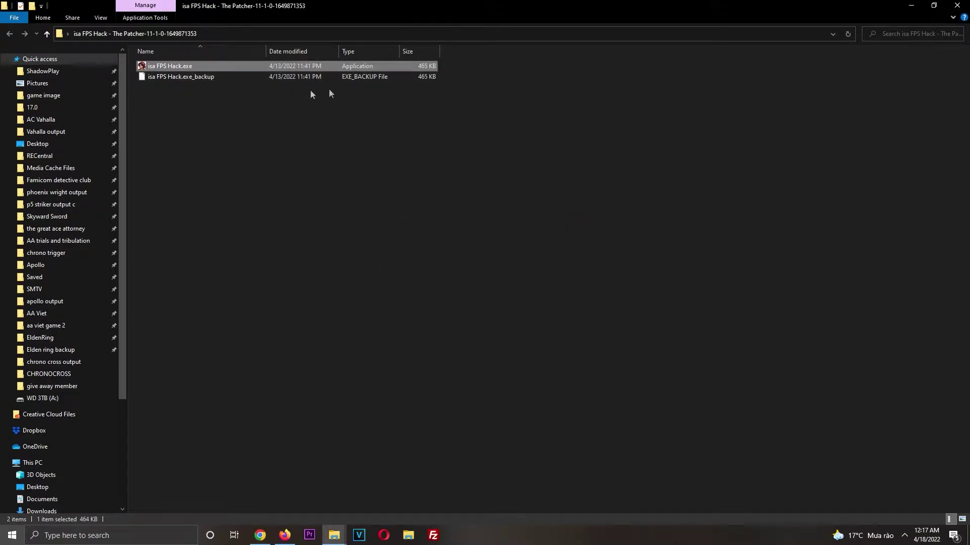
left_click(356, 120)
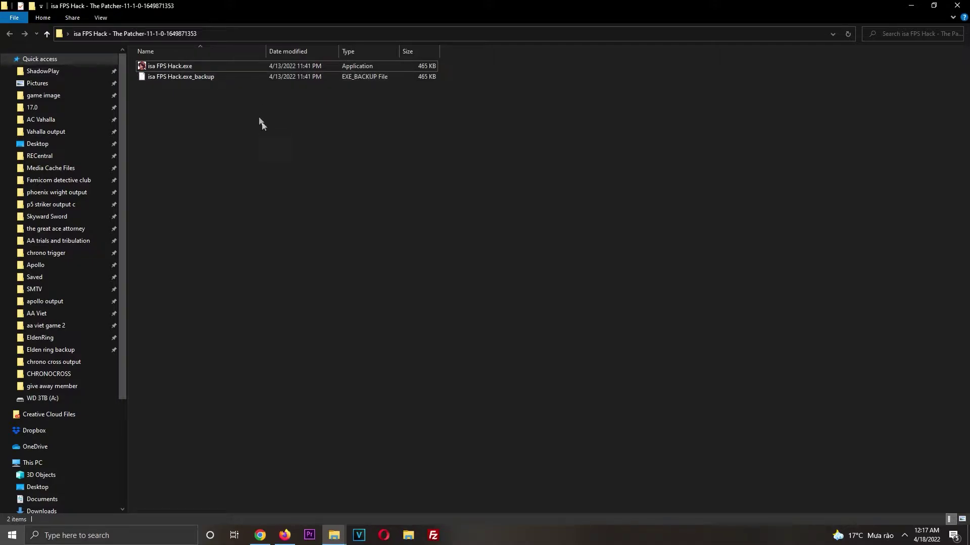
left_click(241, 65)
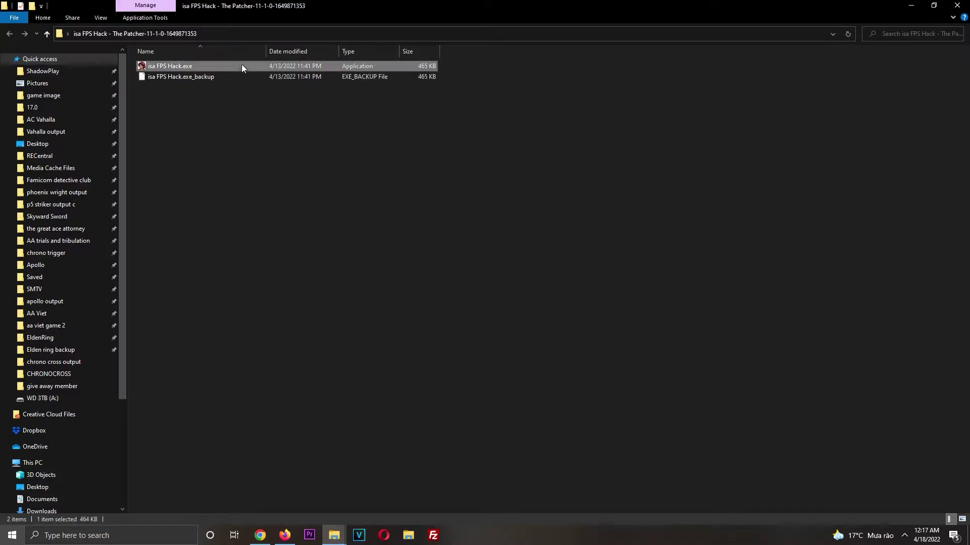
left_click(298, 191)
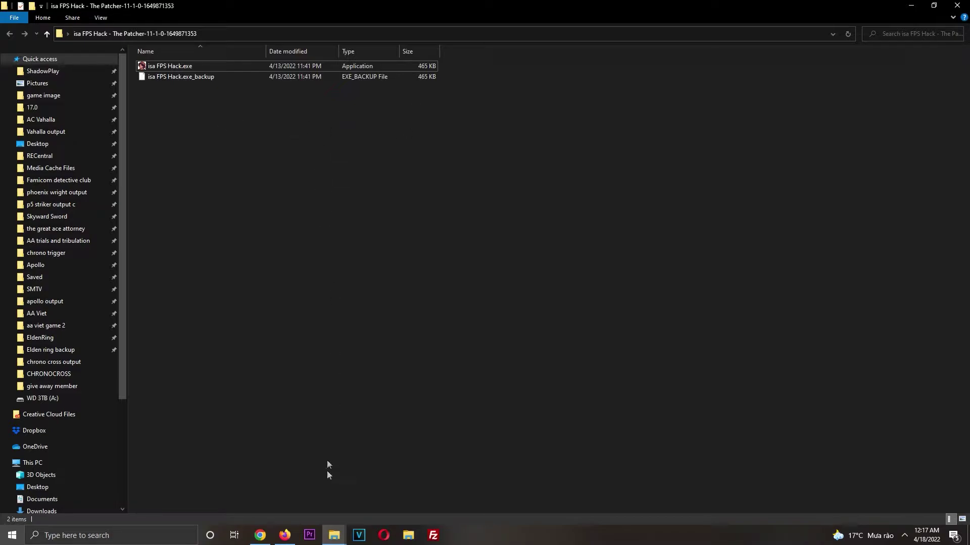
double_click(277, 66)
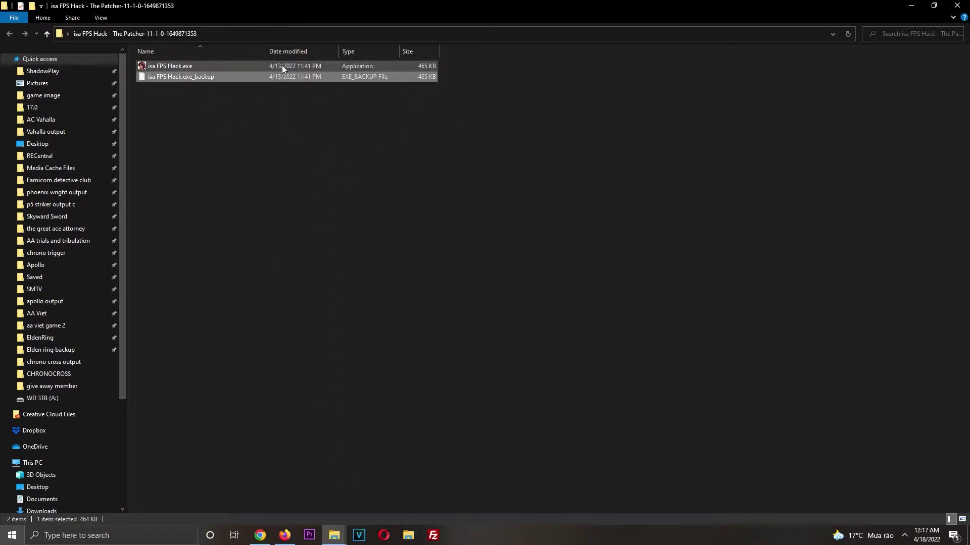
left_click(333, 300)
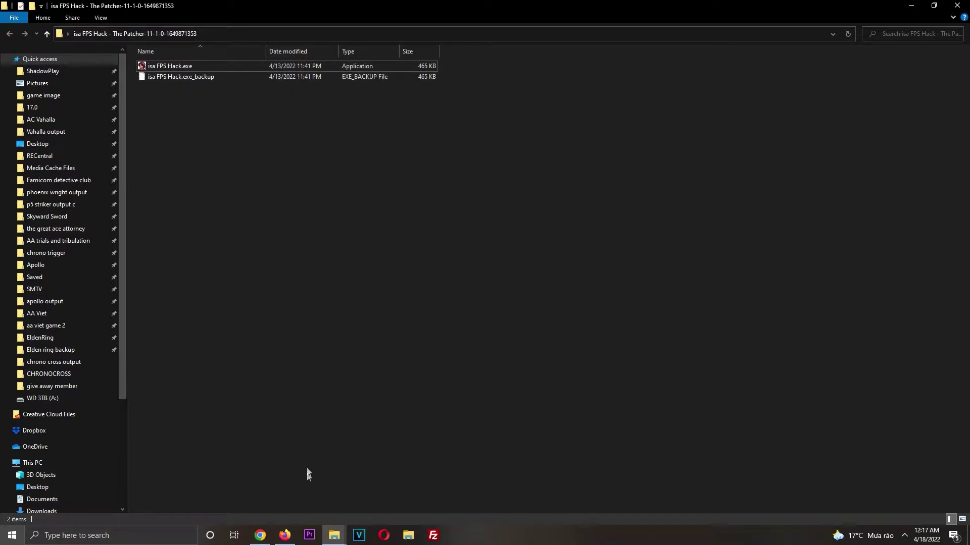
left_click(363, 69)
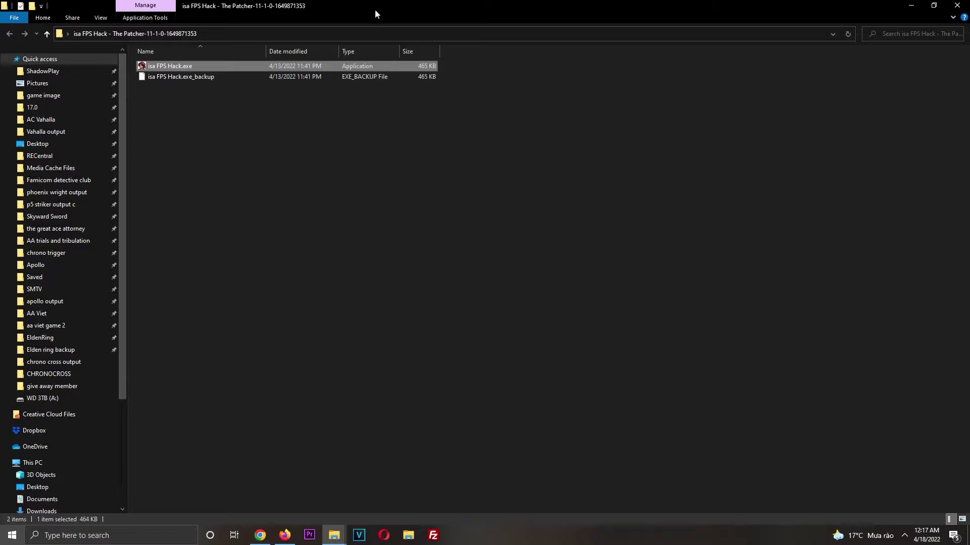
left_click(308, 313)
- Switch back to Nexus Mods and look through the new mods list for the Snooty A.I. Upscale mod
left_click(283, 536)
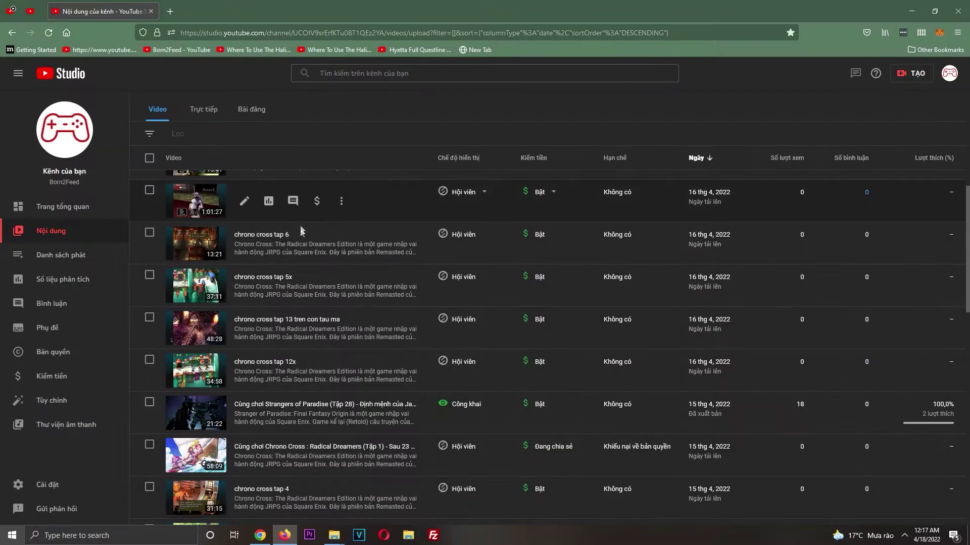
left_click(269, 541)
scroll(313, 258, "up", 6)
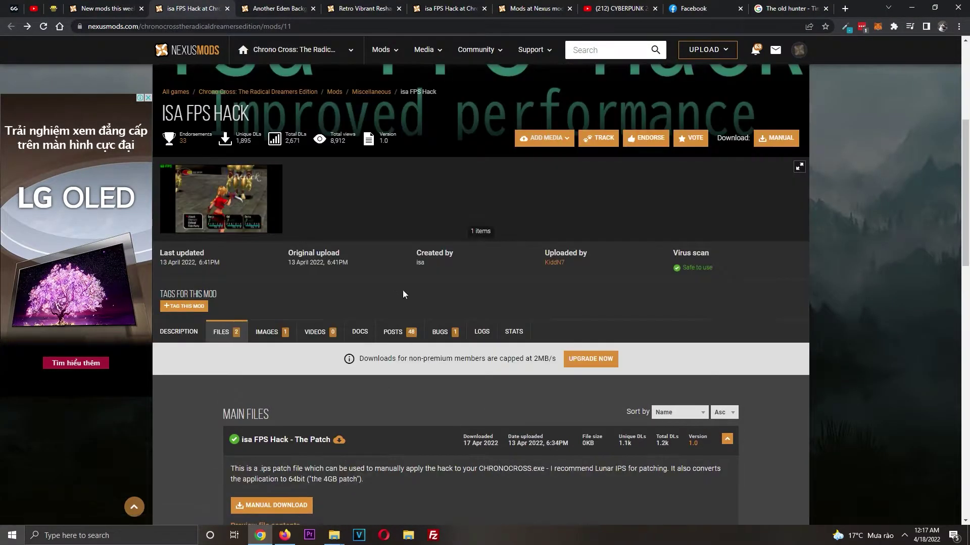
left_click(107, 8)
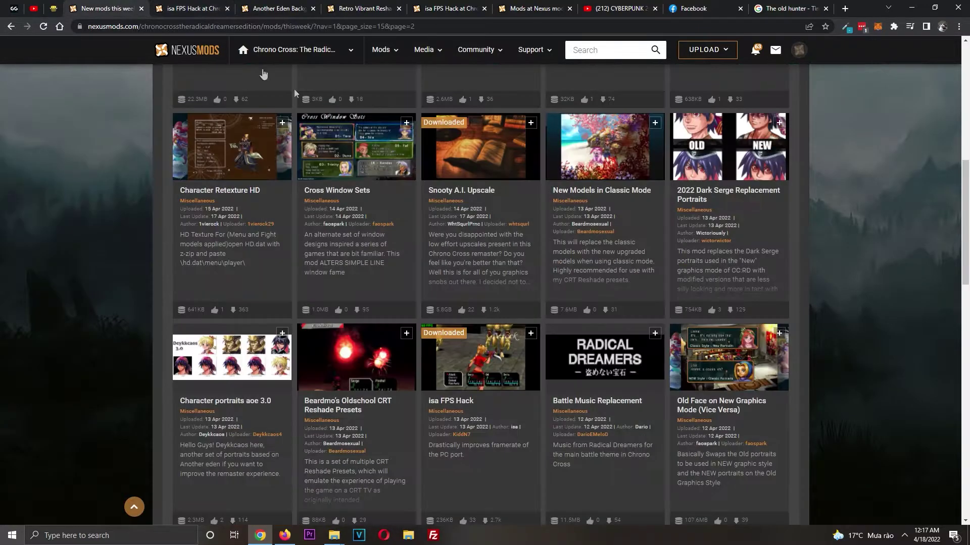
scroll(609, 292, "up", 9)
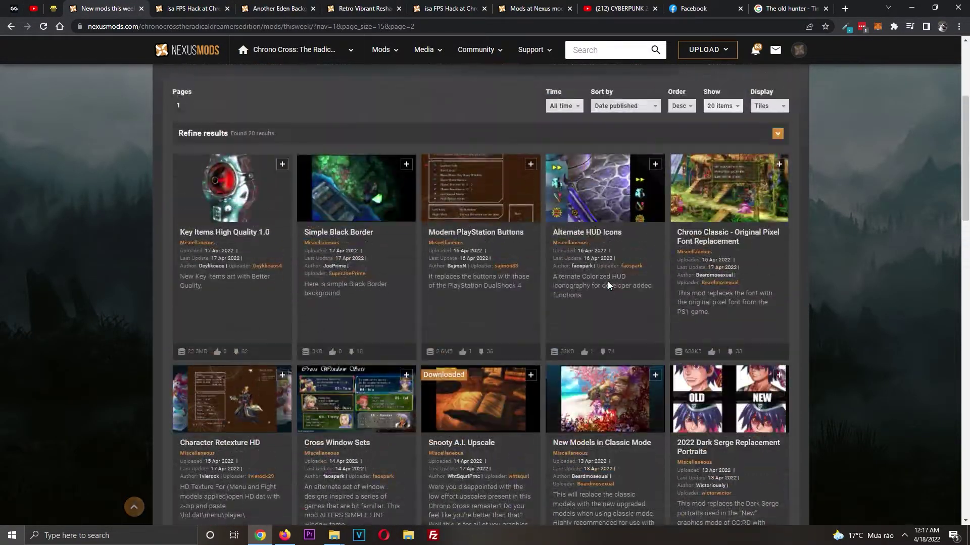
scroll(609, 286, "down", 5)
scroll(608, 288, "down", 3)
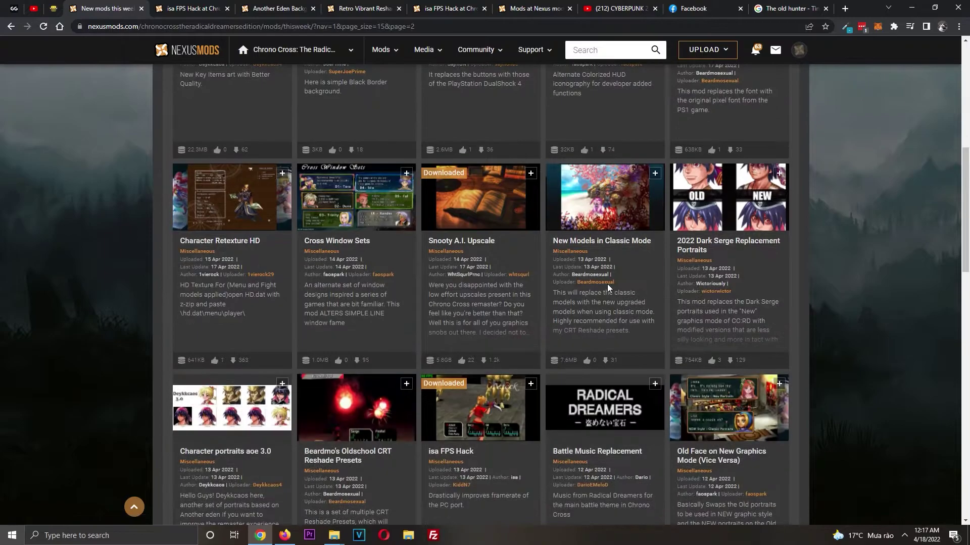
- Open the Snooty A.I. Upscale mod page and review its preview images and description
left_click(494, 209)
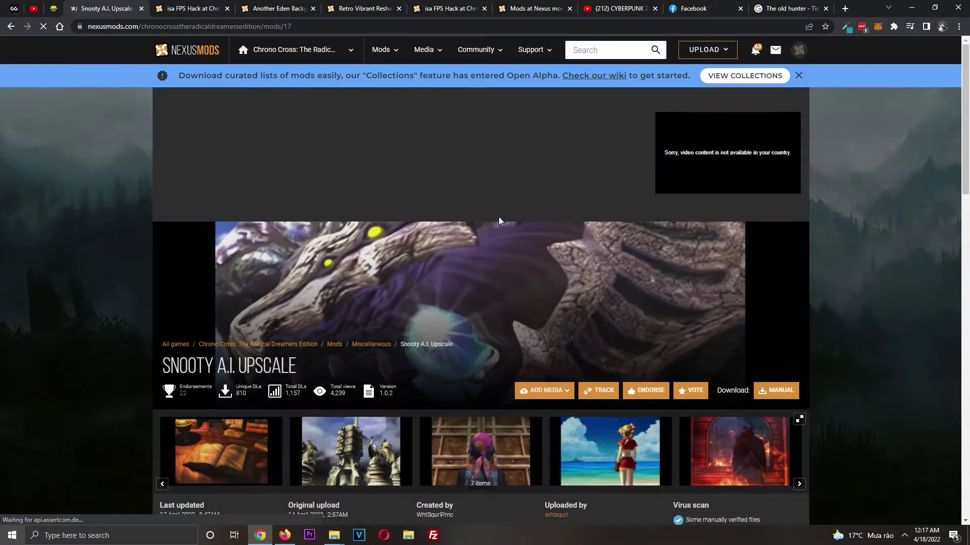
scroll(523, 253, "down", 4)
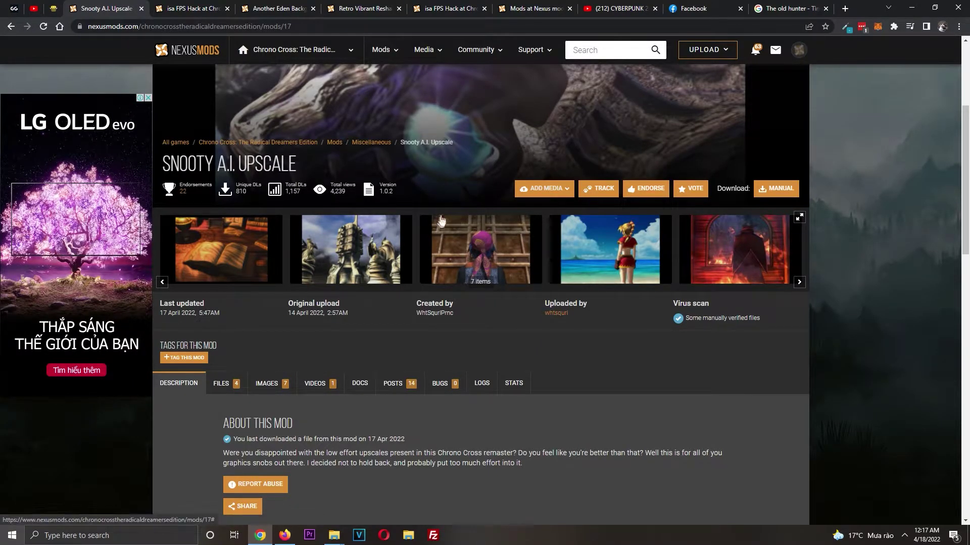
scroll(404, 303, "down", 2)
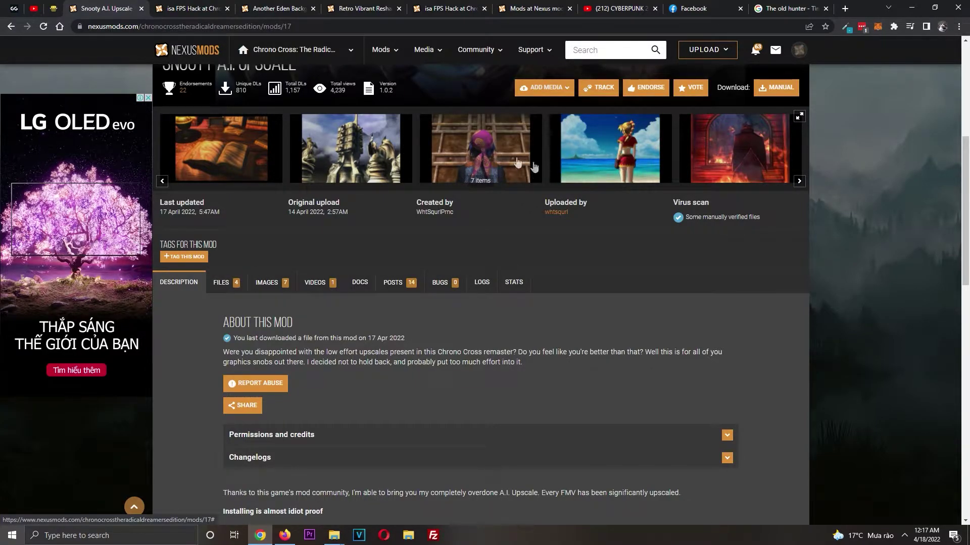
scroll(486, 305, "up", 1)
scroll(486, 305, "up", 5)
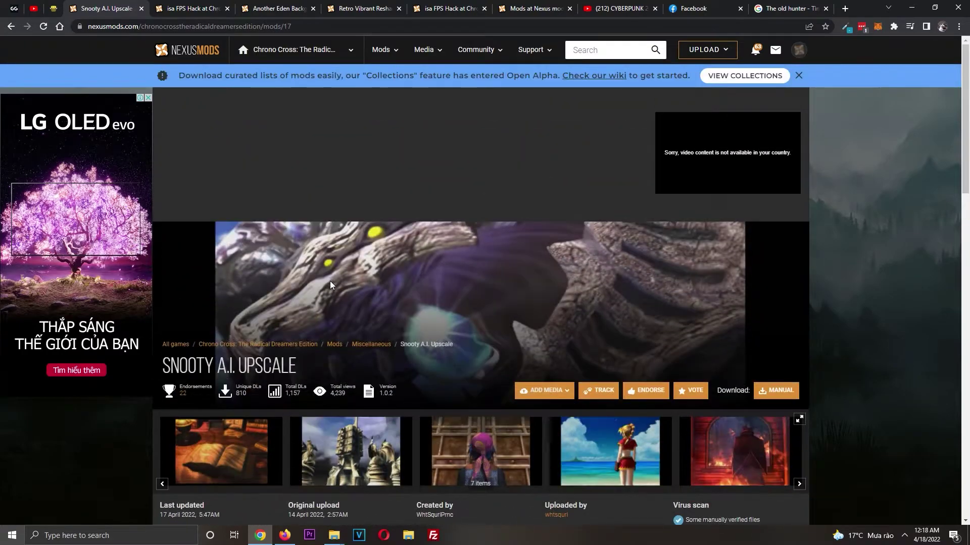
scroll(326, 275, "down", 5)
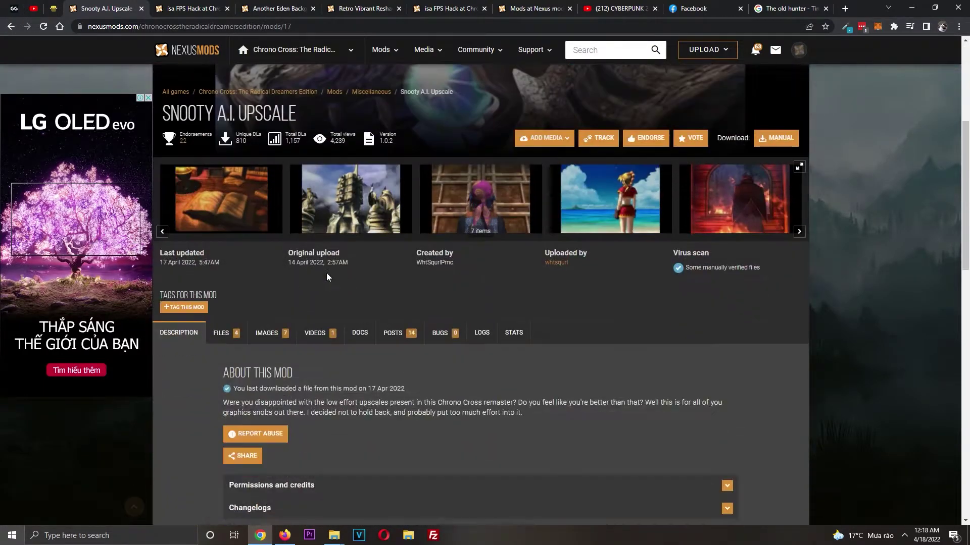
- View the Snooty A.I. Upscale mod's files and examine the main, update and optional downloads
left_click(235, 331)
scroll(303, 311, "down", 6)
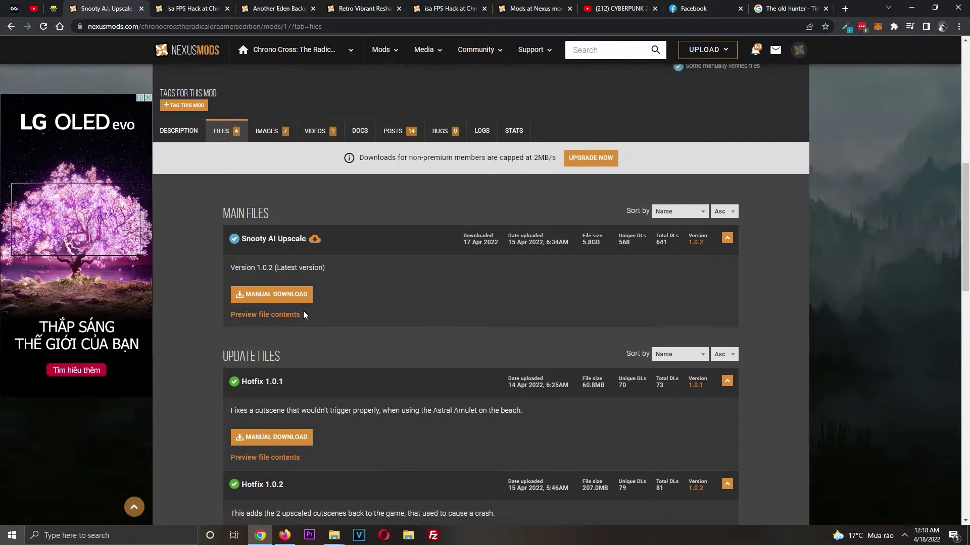
scroll(303, 255, "up", 1)
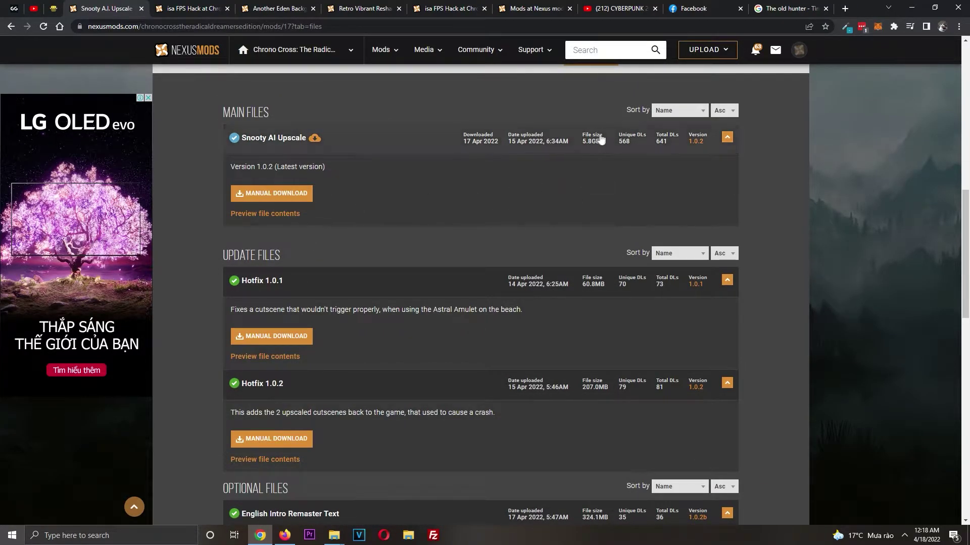
scroll(556, 252, "down", 6)
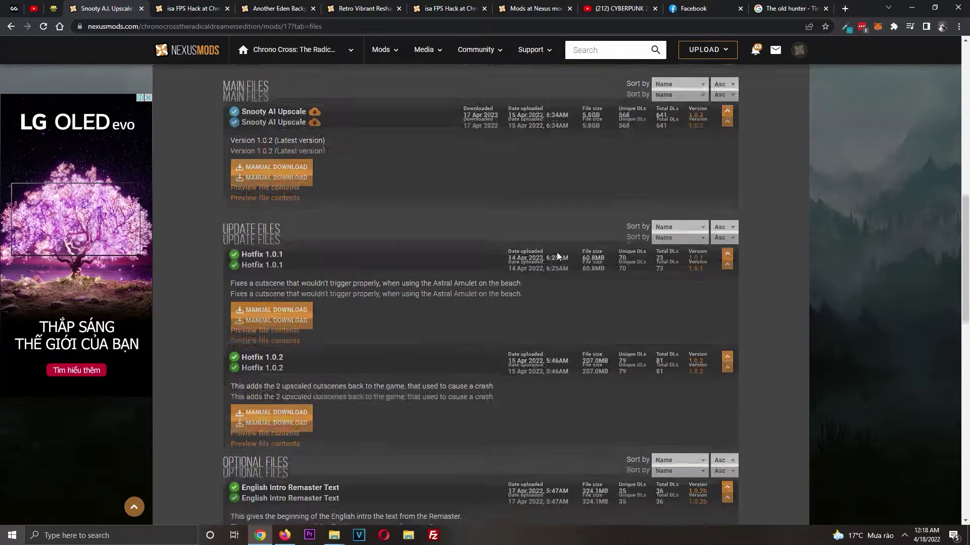
scroll(550, 257, "up", 10)
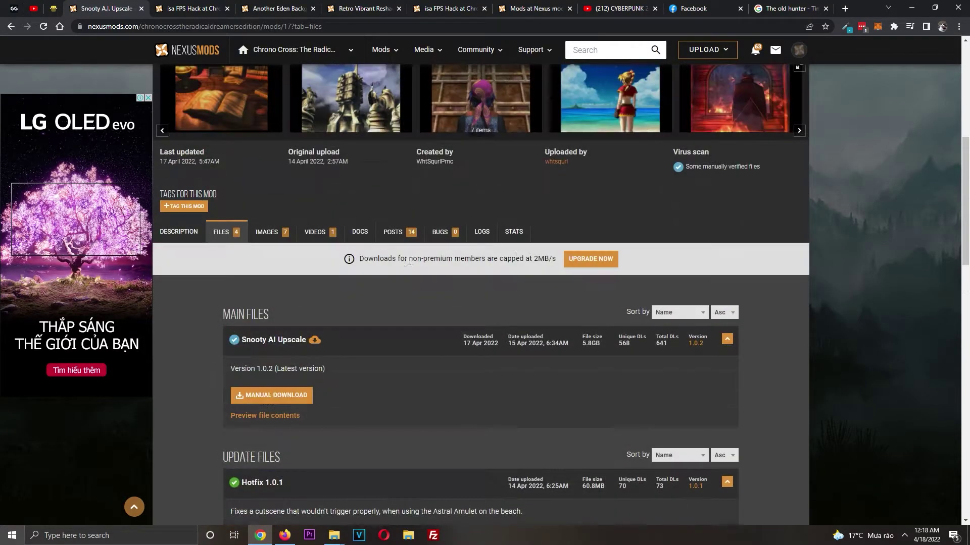
- Switch to File Explorer and browse the WD 3TB (A:) drive for the downloaded Snooty AI Upscale archive
left_click(334, 535)
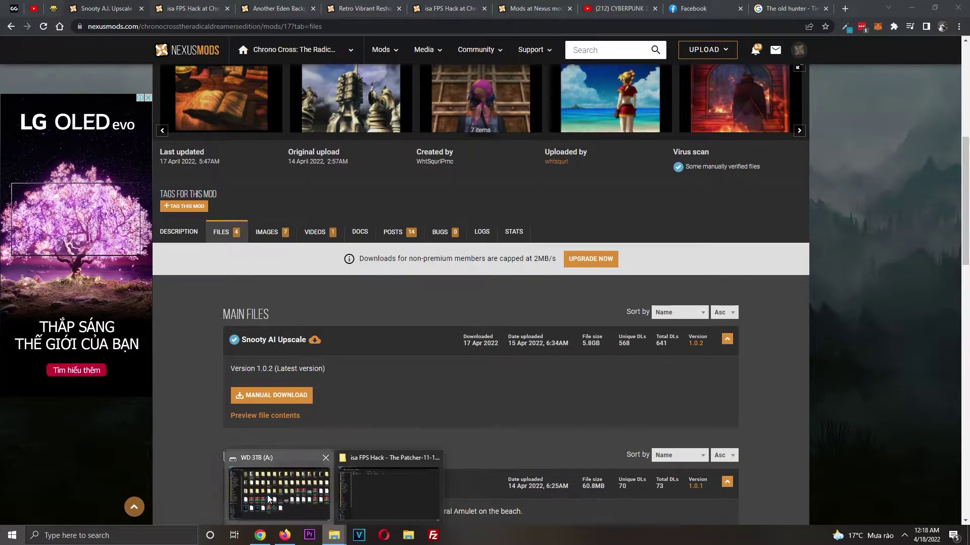
left_click(303, 520)
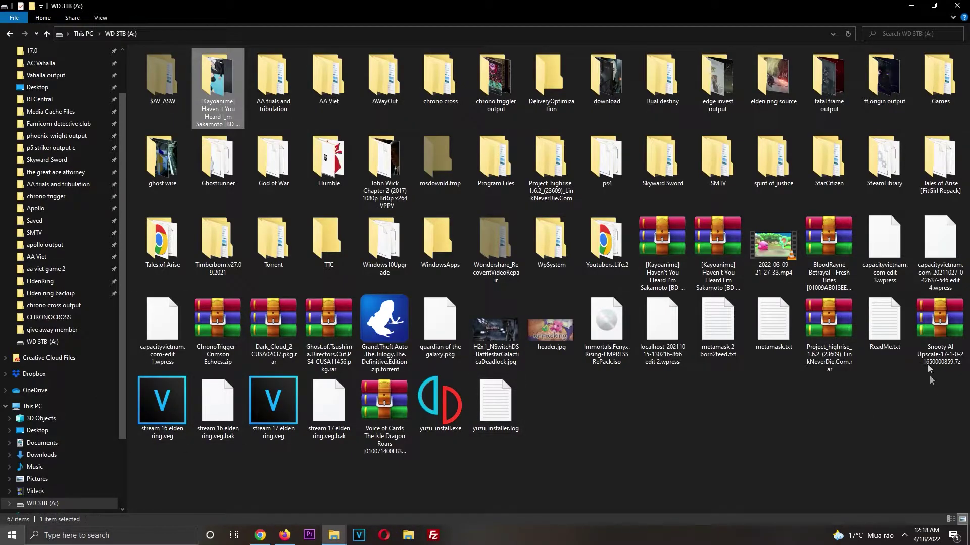
left_click(30, 406)
double_click(216, 152)
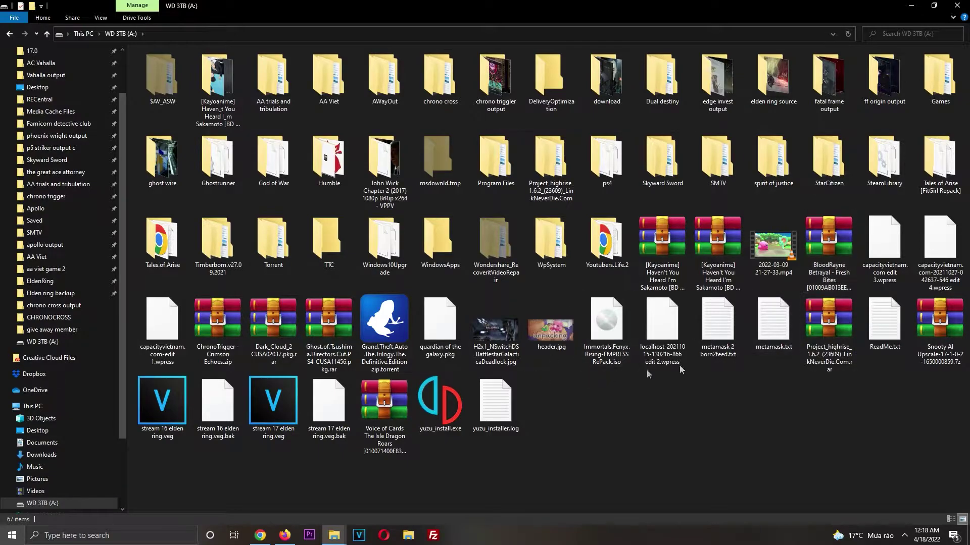
left_click(819, 172)
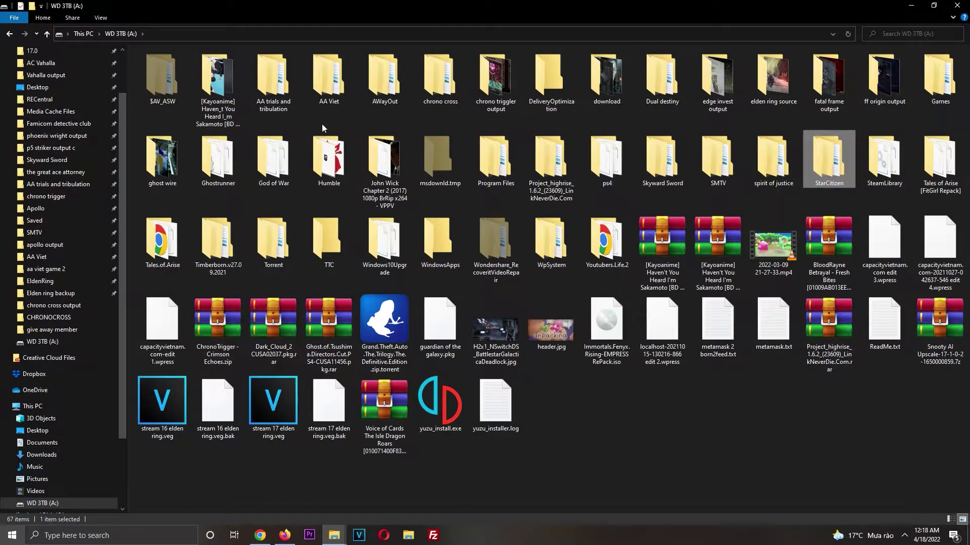
left_click(495, 336)
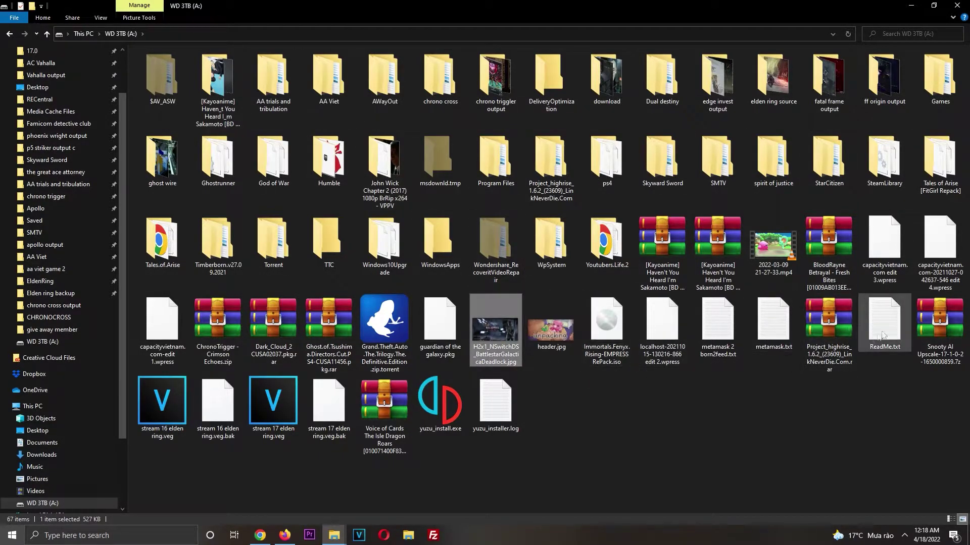
- Open the Snooty AI Upscale archive, dismiss the licence reminder, highlight movie.dat inside, and close the archive
double_click(939, 319)
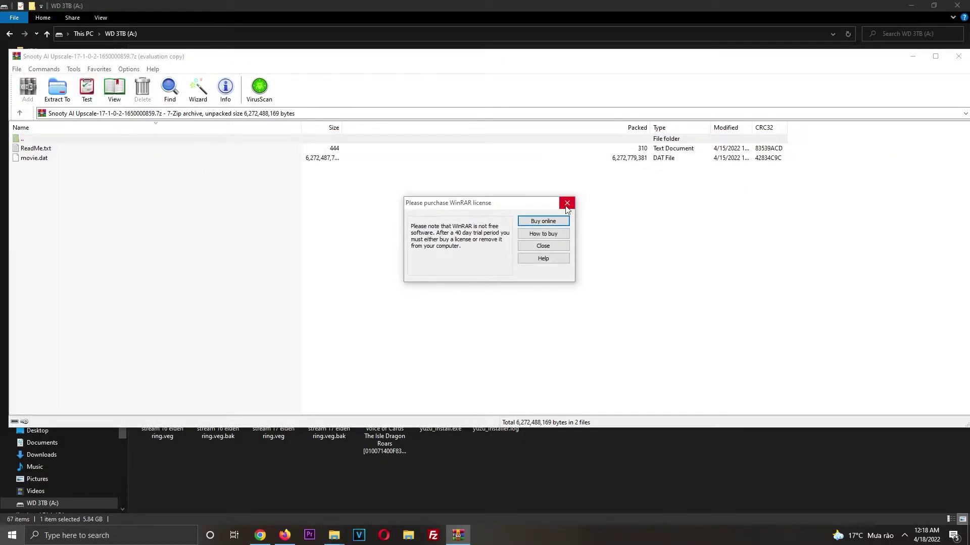
key("Escape")
key("Down")
key("Down")
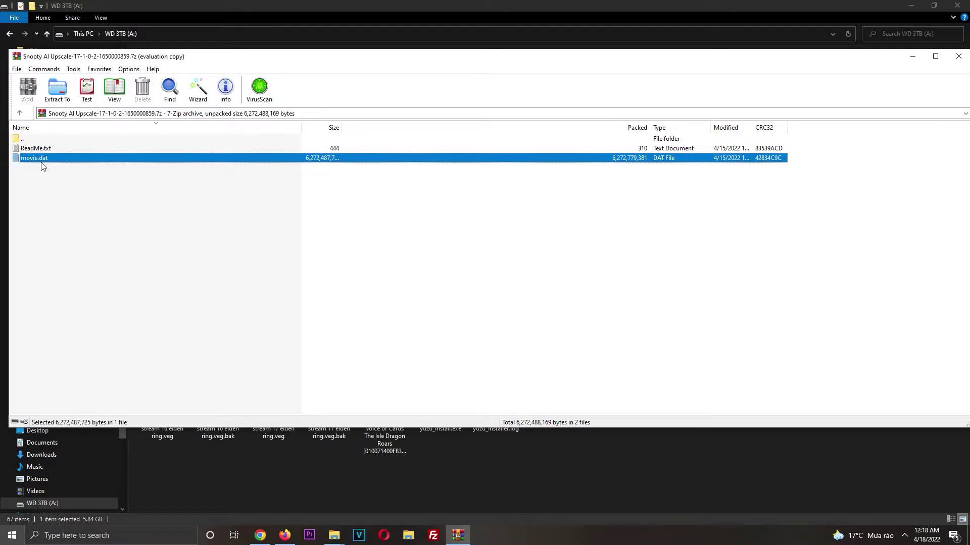
left_click(962, 57)
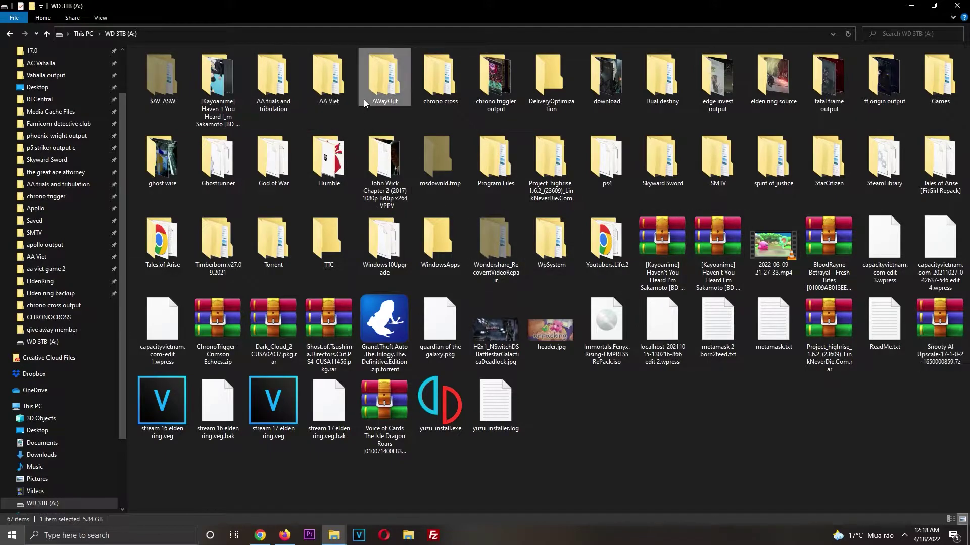
- Go into Games, open the Chrono Cross - The Radical Dreamers Edition folder, and open its data folder
double_click(939, 75)
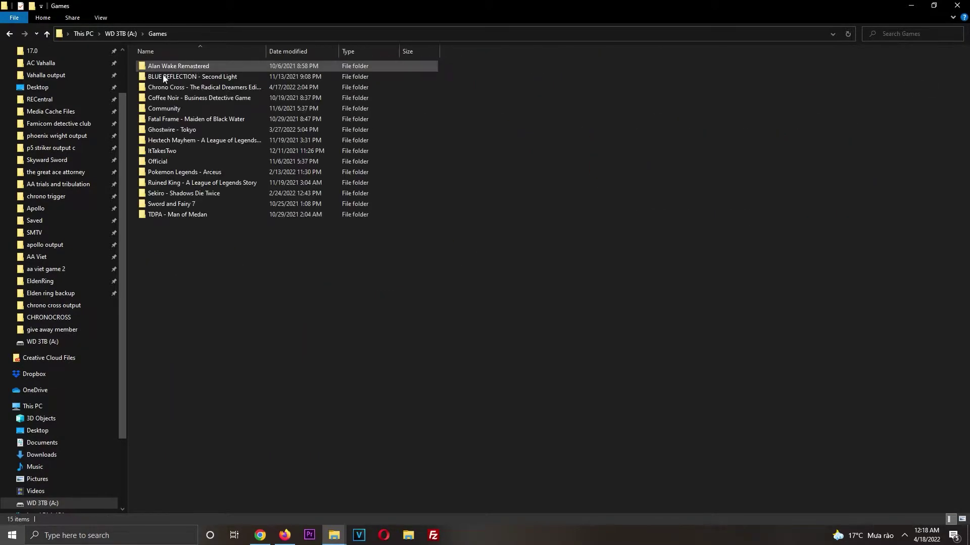
left_click(179, 131)
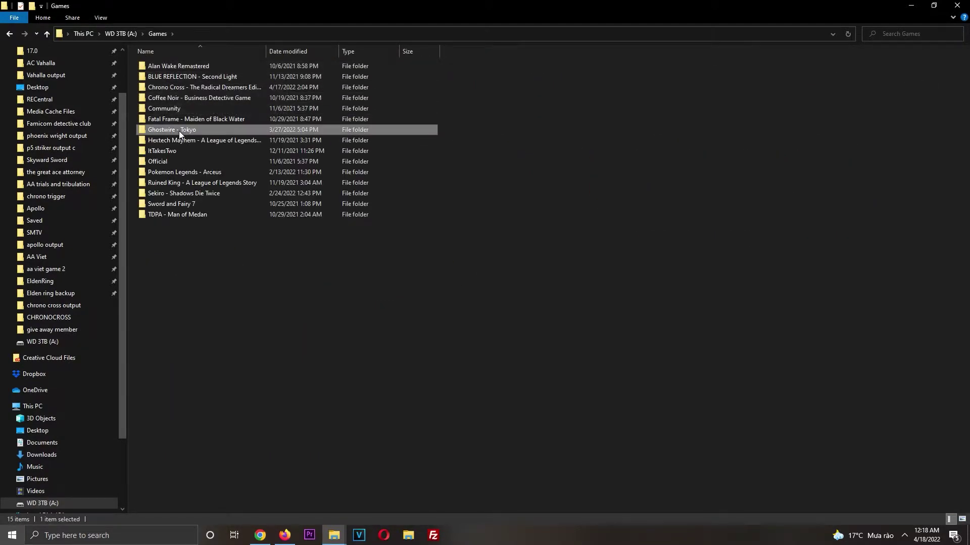
double_click(170, 87)
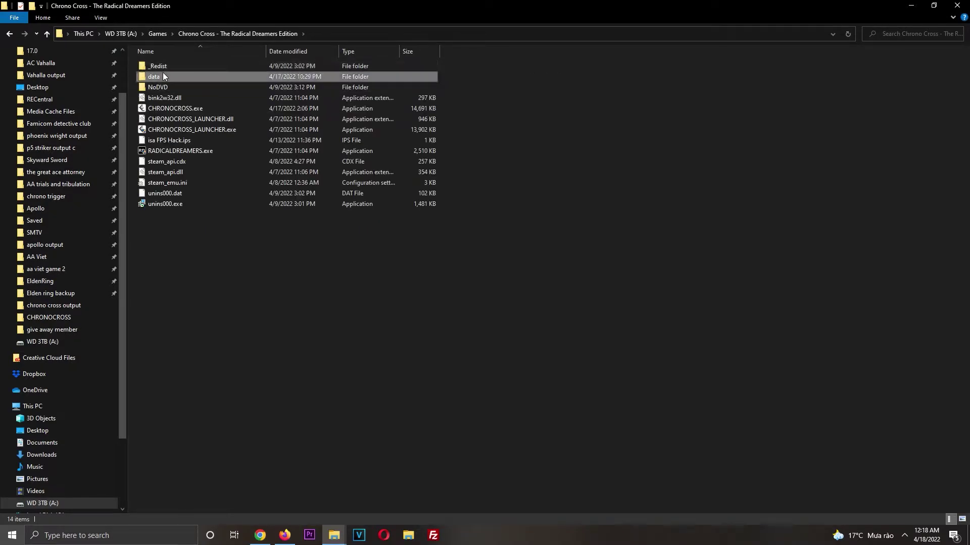
double_click(162, 76)
- Examine movie.dat and movie.dat.backup in the data folder, pointing out the .backup name without renaming either file
left_click(183, 129)
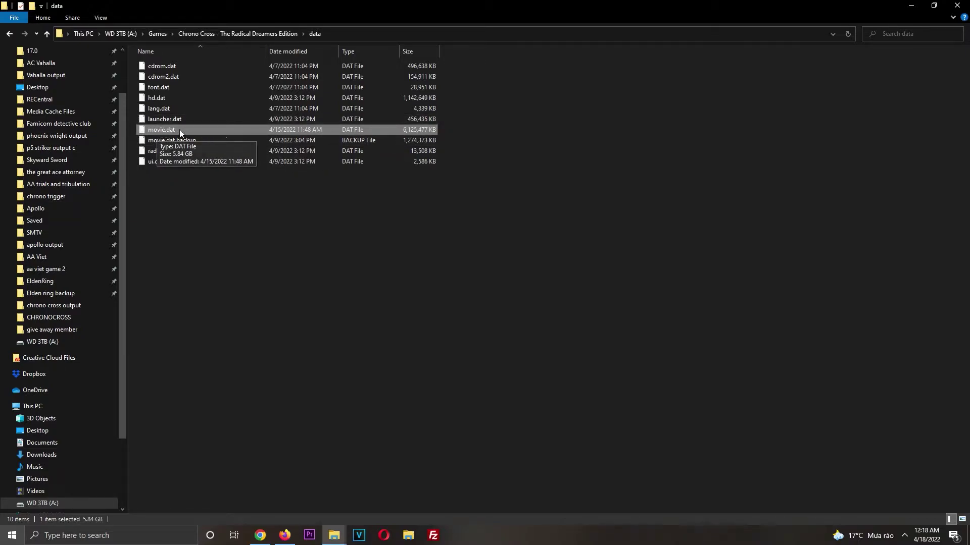
left_click(178, 143)
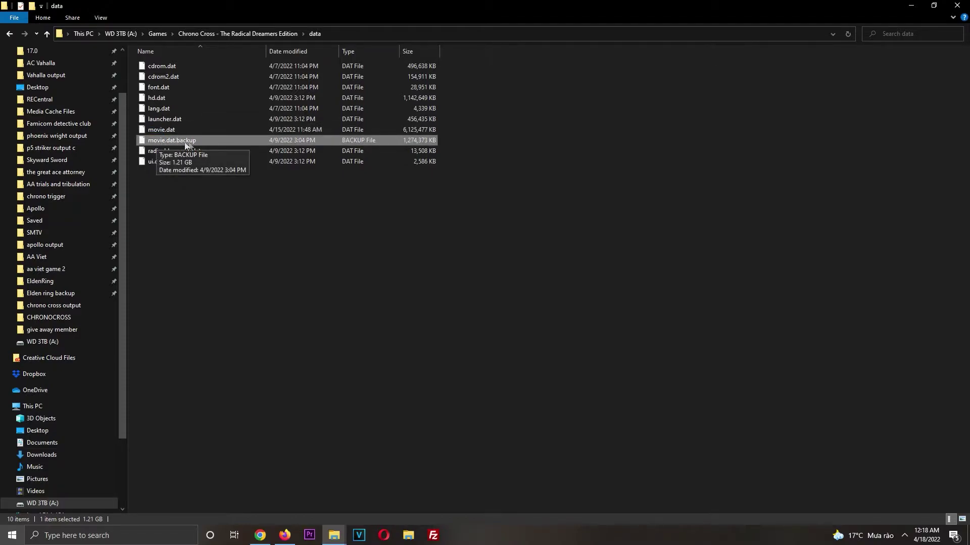
left_click(179, 141)
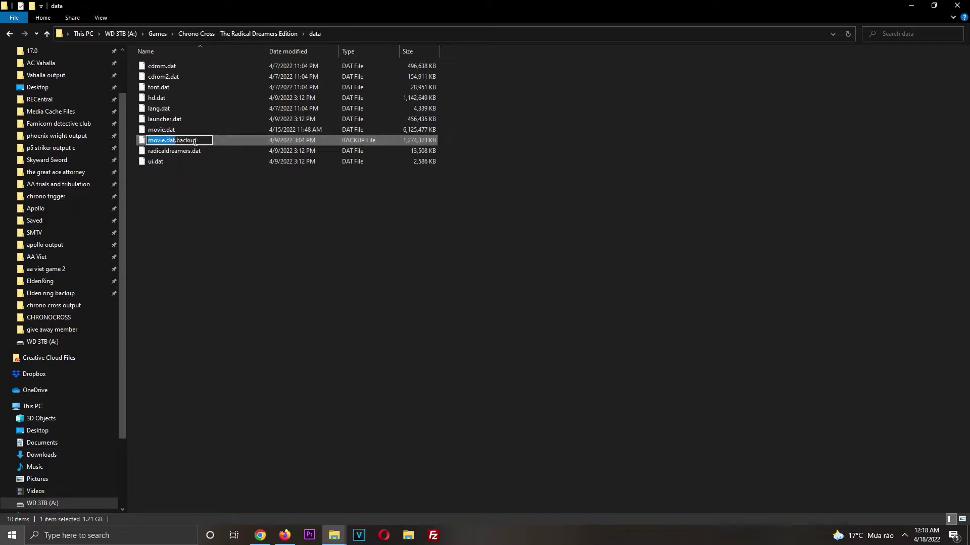
left_click(225, 136)
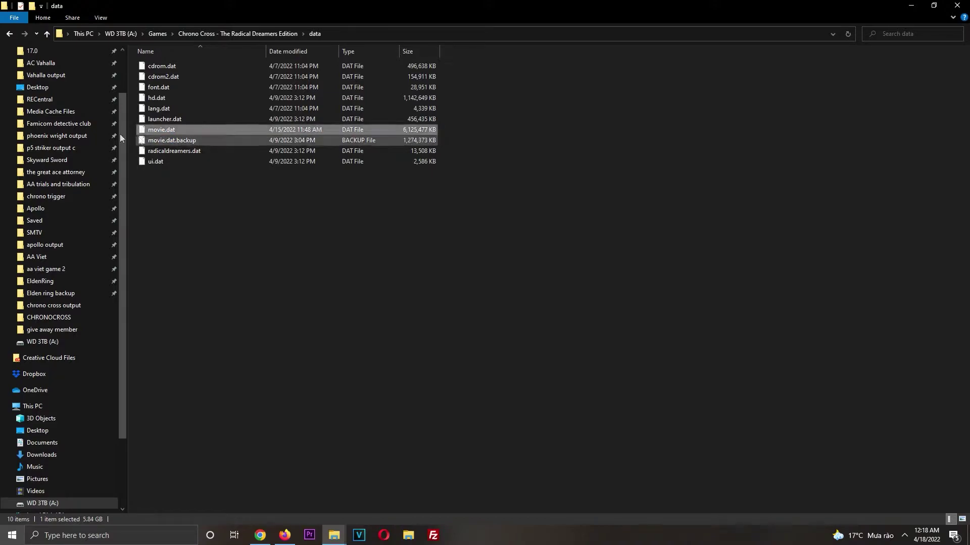
left_click(225, 131)
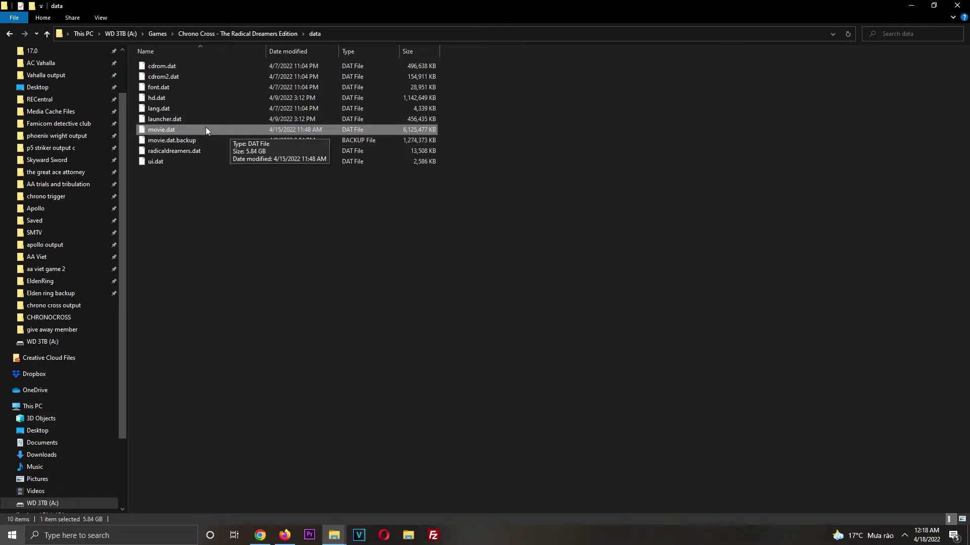
left_click(403, 139)
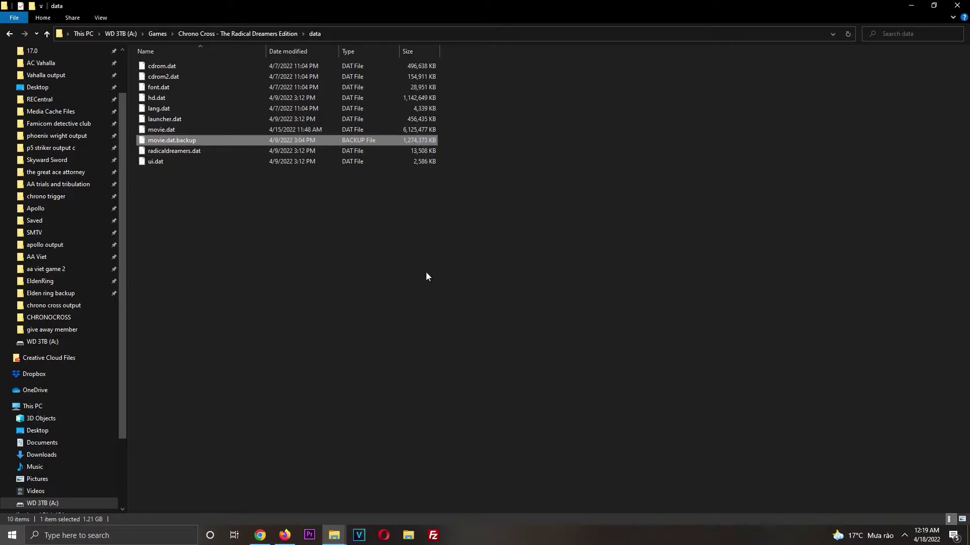
left_click(209, 130)
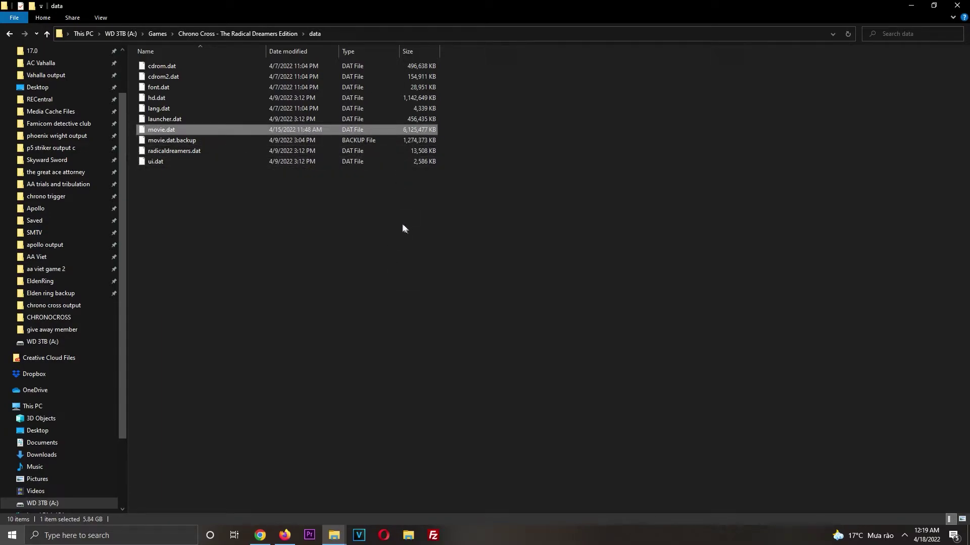
left_click(580, 119)
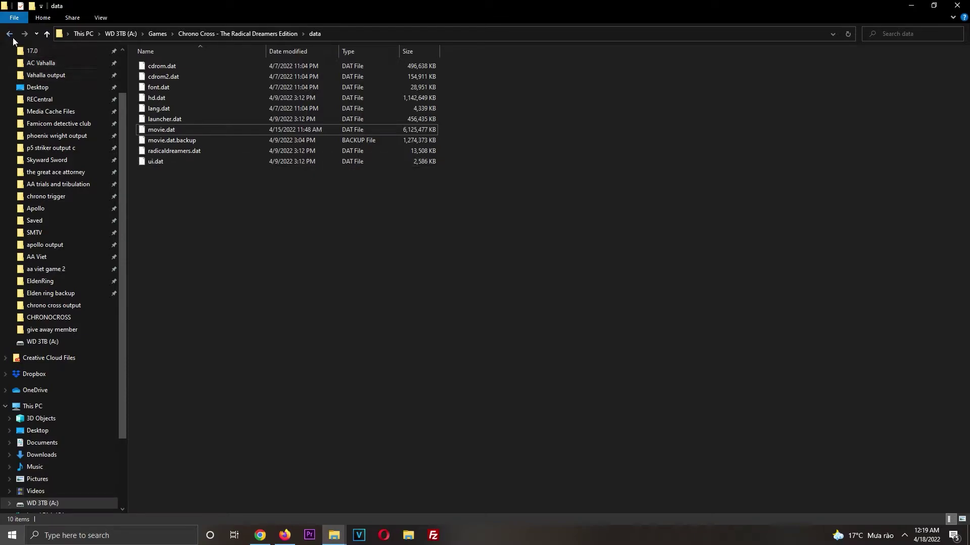
left_click(204, 131)
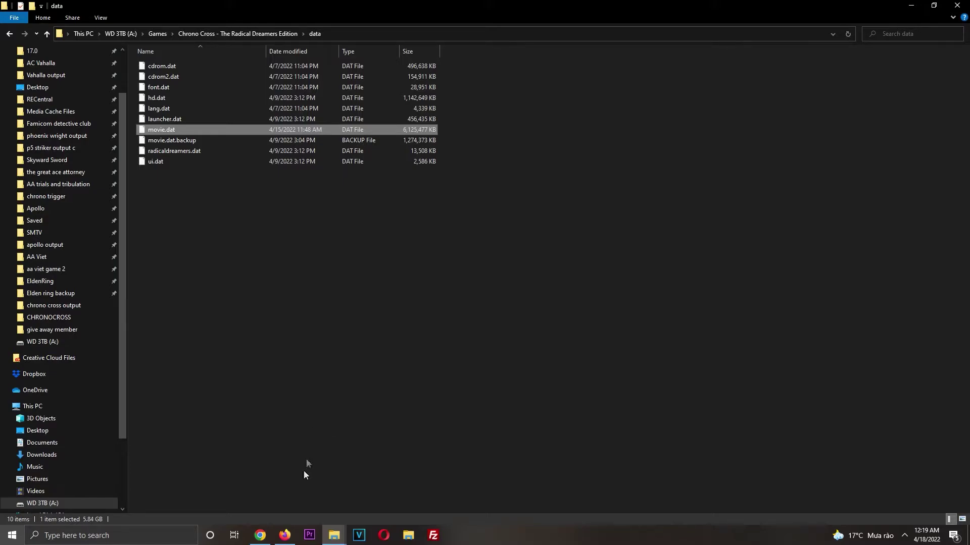
- Switch to YouTube Studio in Firefox and look through the channel's video, live and post content, ending on the videos list
left_click(284, 536)
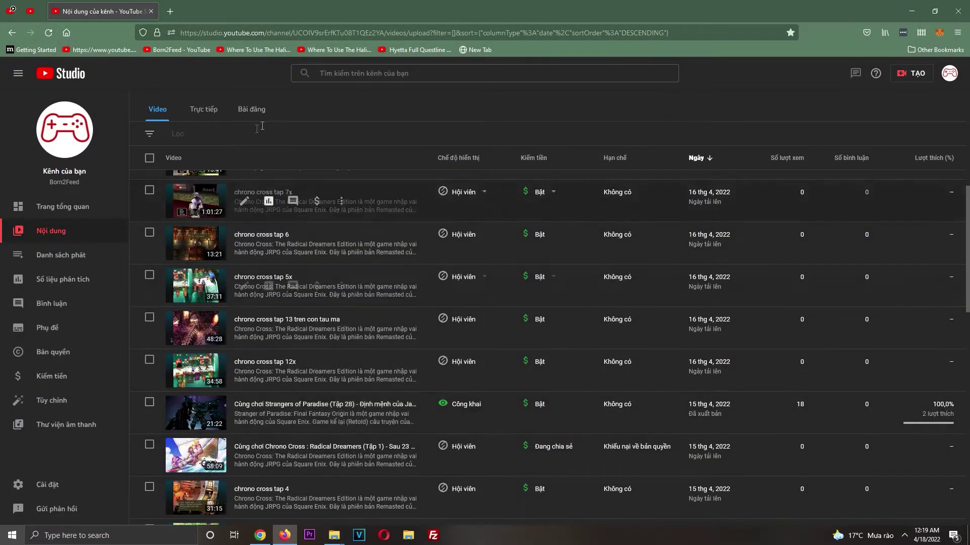
left_click(201, 112)
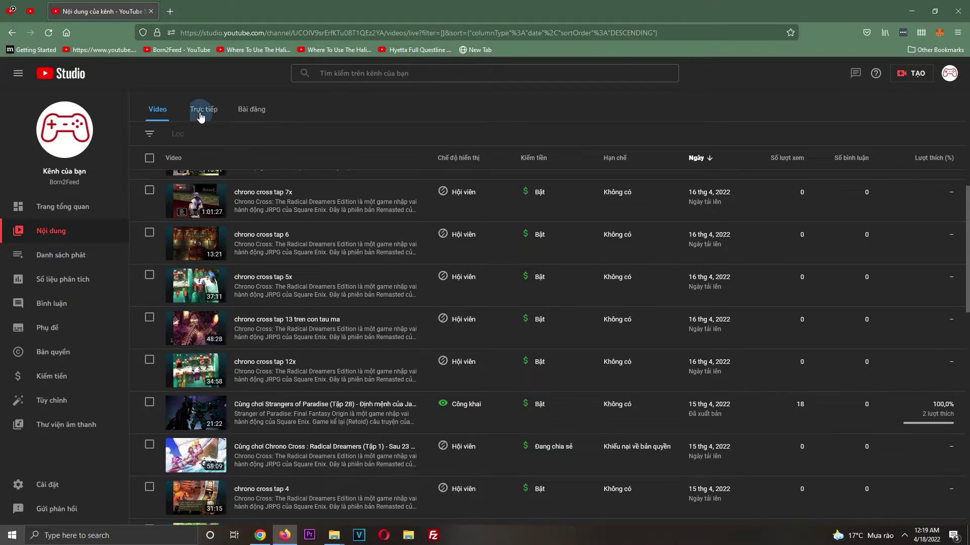
left_click(158, 137)
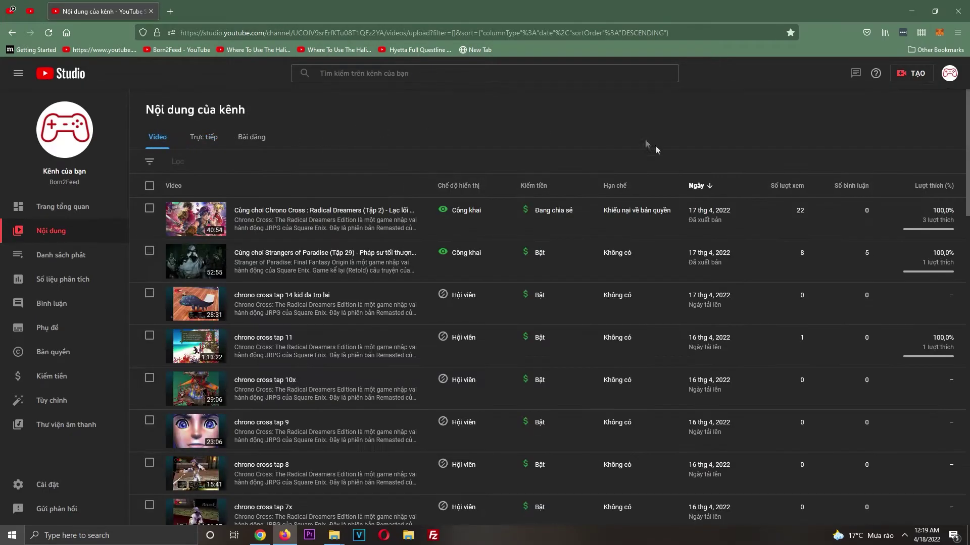
left_click(261, 140)
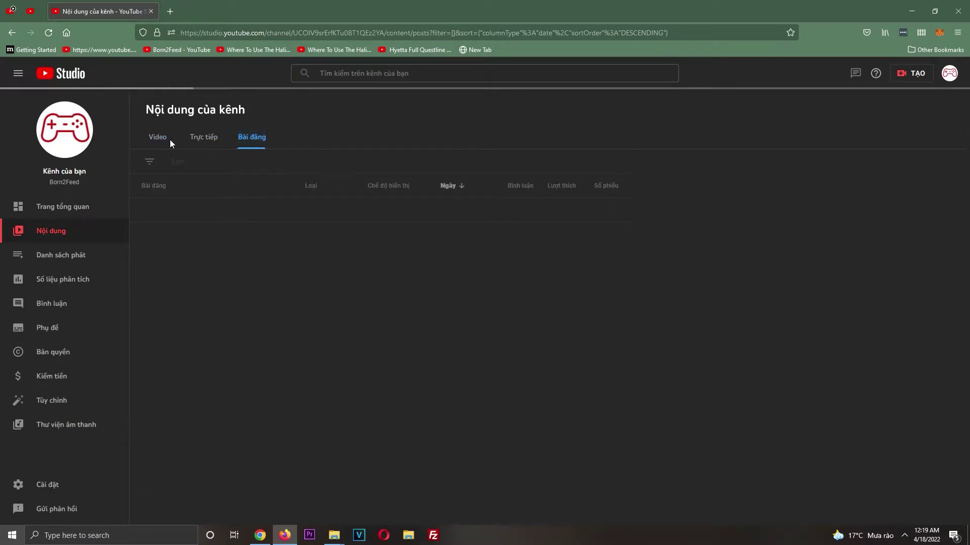
left_click(156, 139)
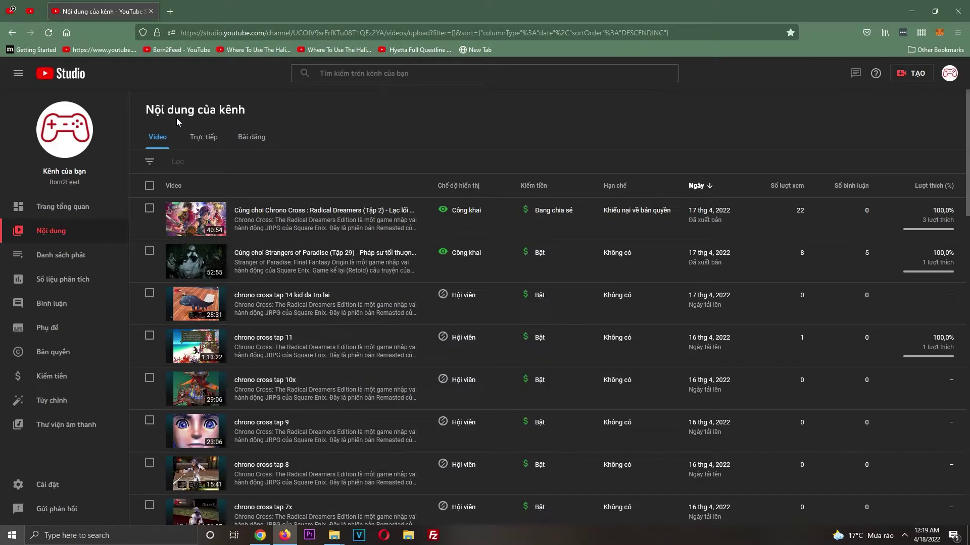